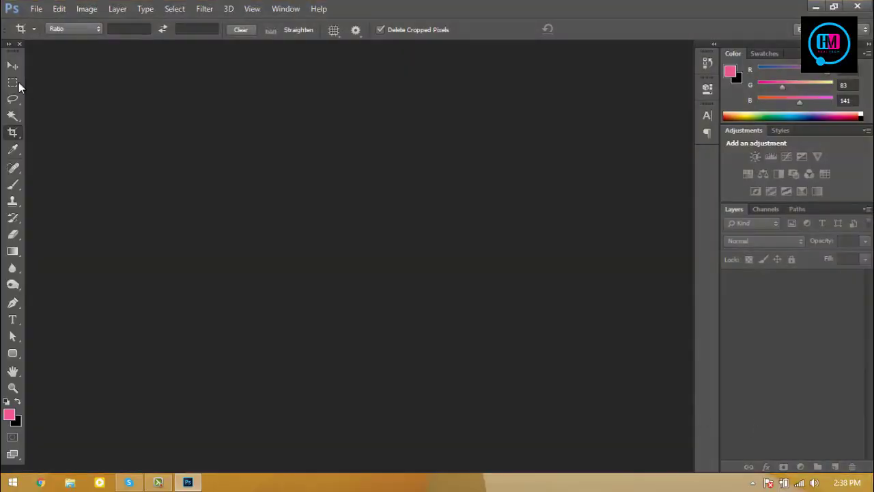
Create a new 300 × 100 pixel document at 72 resolution.
key(v)
key(ctrl+n)
click(420, 156)
click(392, 169)
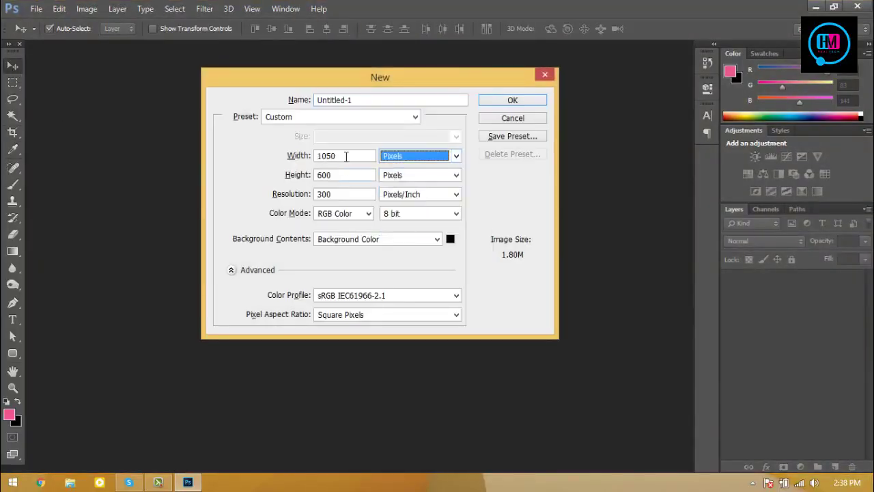
text(300)
key(Tab)
text(100)
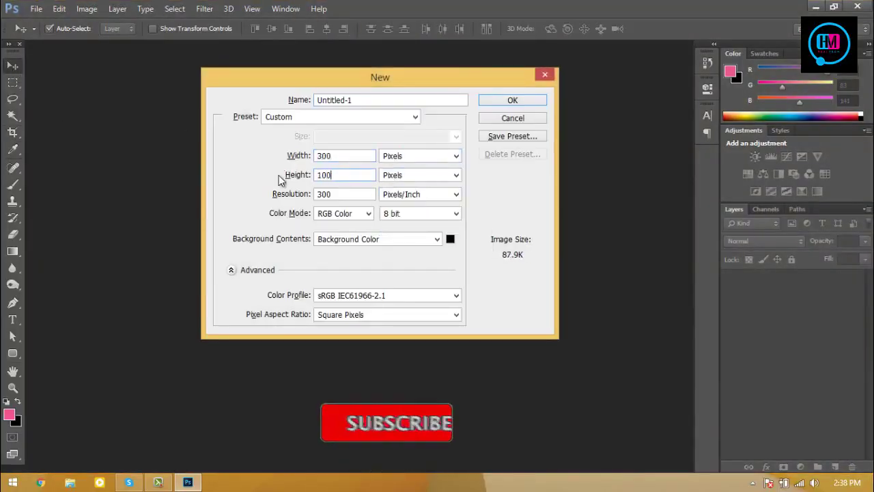
double_click(339, 194)
text(72)
click(513, 101)
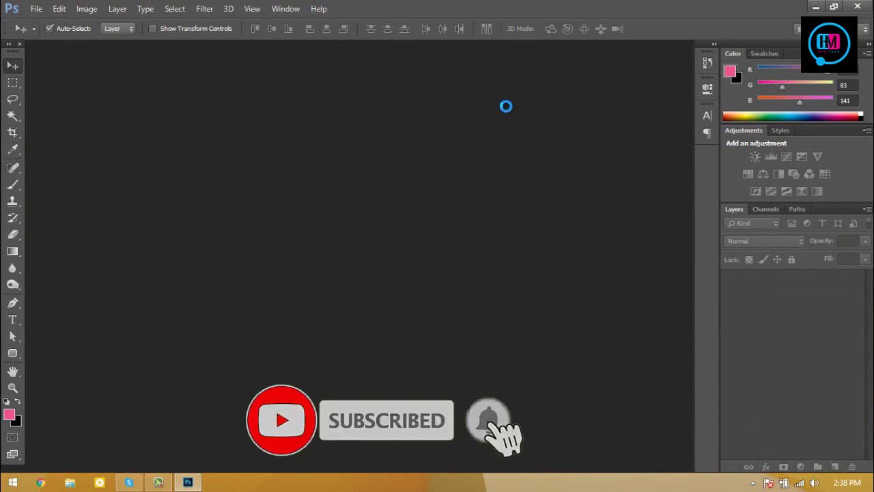
drag(117, 53, 292, 54)
Set the background colour to white and fill the canvas with it.
click(15, 420)
click(433, 199)
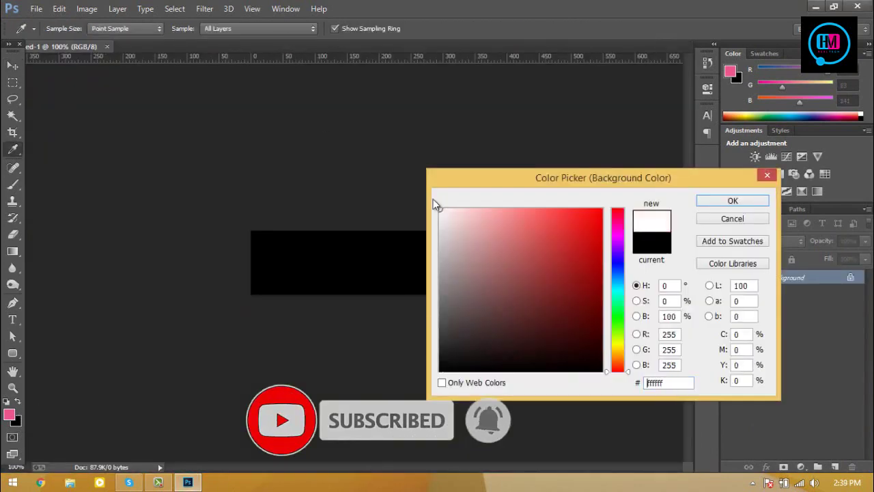
click(728, 200)
key(ctrl+BackSpace)
Draw a pink rectangle over the left half of the banner with the Rectangle Tool.
click(353, 240)
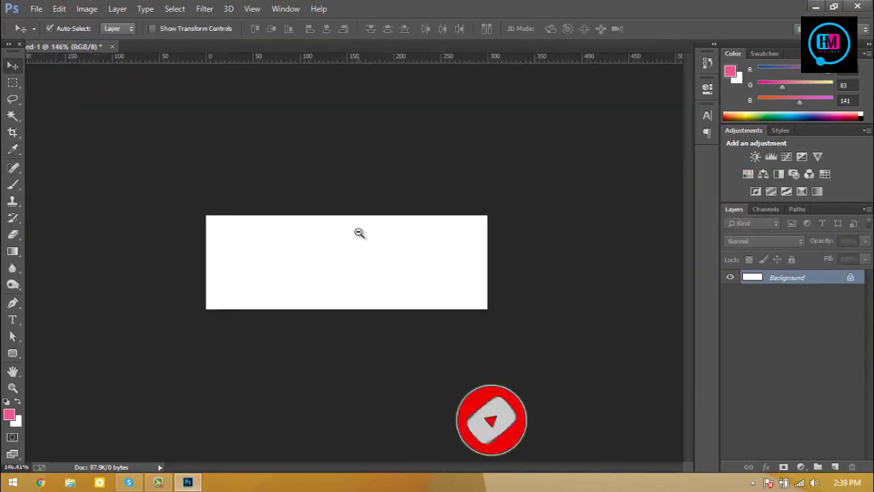
click(13, 353)
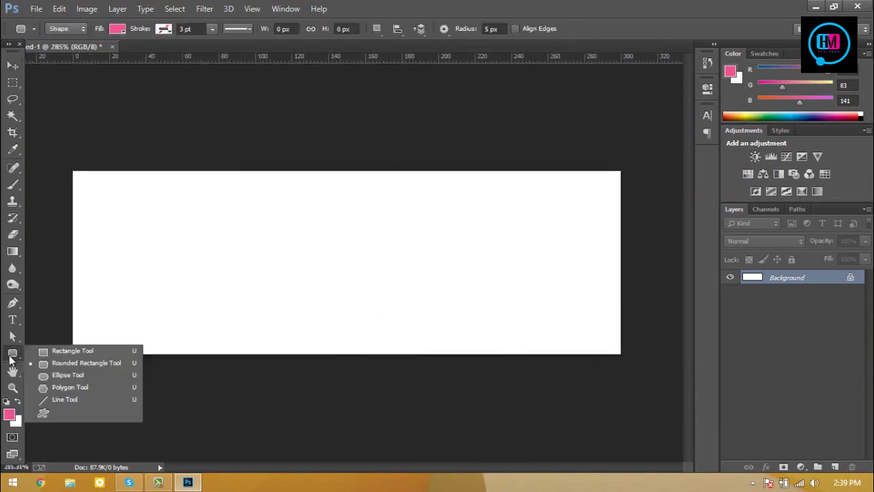
click(11, 353)
click(73, 350)
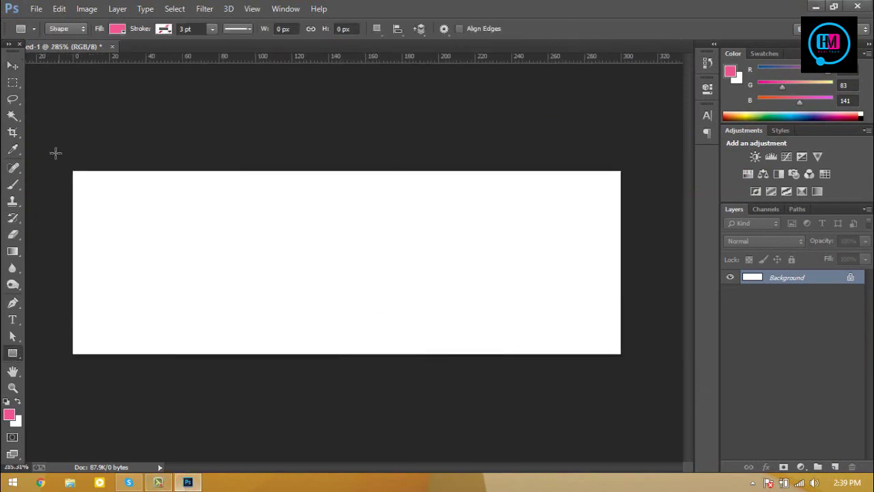
drag(55, 152, 325, 380)
Rotate and stretch the rectangle into a long diagonal band at about −51°.
key(v)
key(ctrl+t)
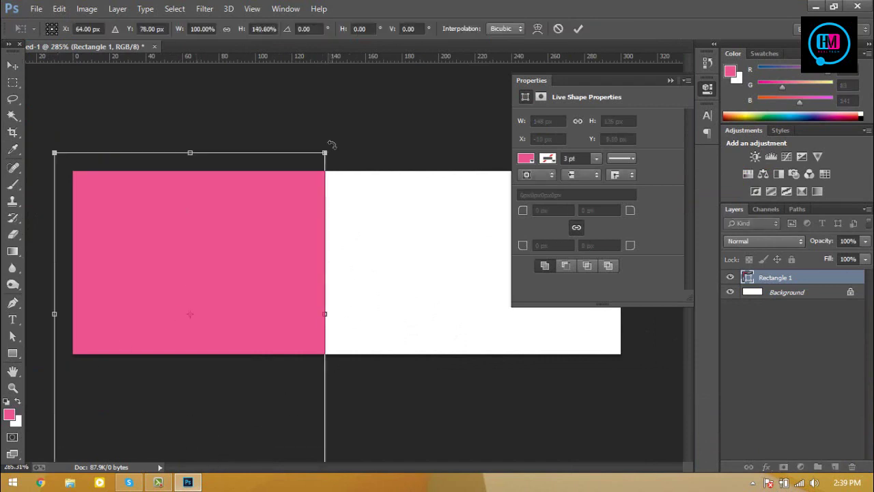
mouse_move(332, 143)
mouse_down()
mouse_move(270, 124)
mouse_move(182, 207)
mouse_up()
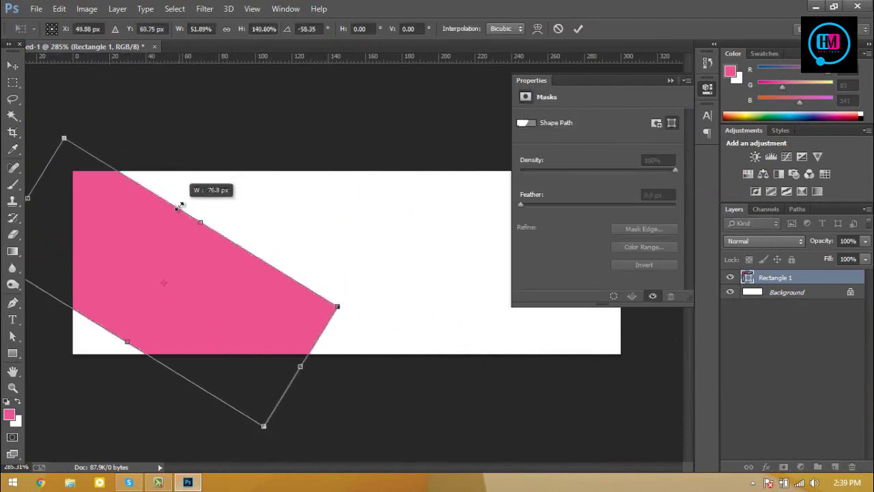
drag(371, 340, 382, 465)
mouse_move(208, 325)
mouse_down()
mouse_move(227, 335)
mouse_move(207, 333)
mouse_up()
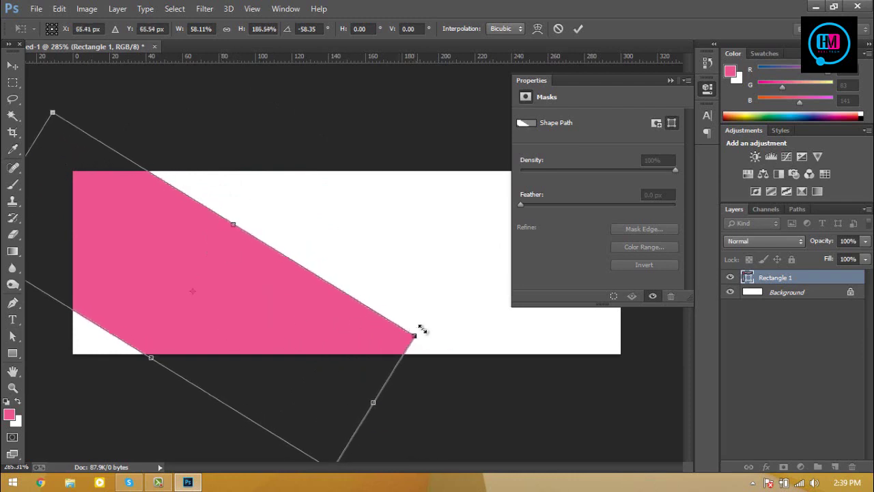
drag(419, 332, 426, 361)
mouse_move(221, 345)
mouse_down()
mouse_move(253, 332)
mouse_move(250, 349)
mouse_move(308, 214)
mouse_up()
Apply the band's shape and Alt-drag a duplicate toward the upper right.
click(578, 29)
click(259, 372)
click(273, 342)
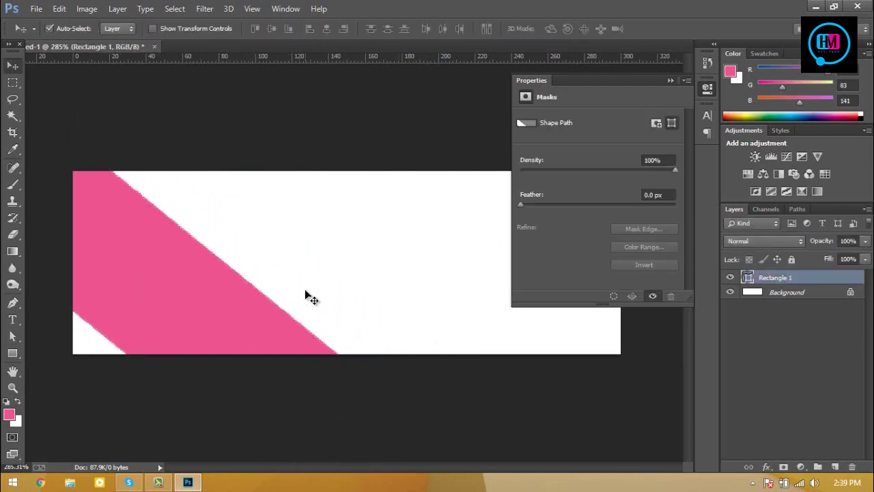
drag(247, 319, 478, 179)
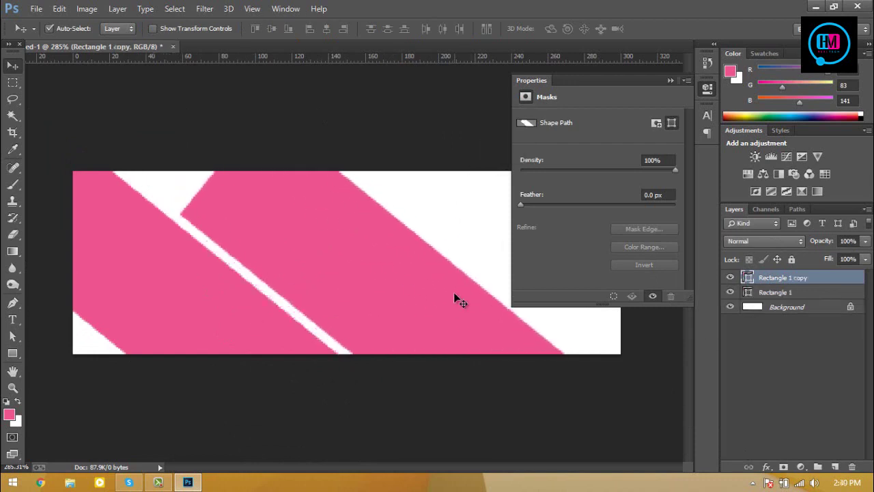
Narrow the copied band and rotate it nearly vertical.
key(ctrl+t)
key(ctrl+minus)
key(Return)
key(ctrl+plus)
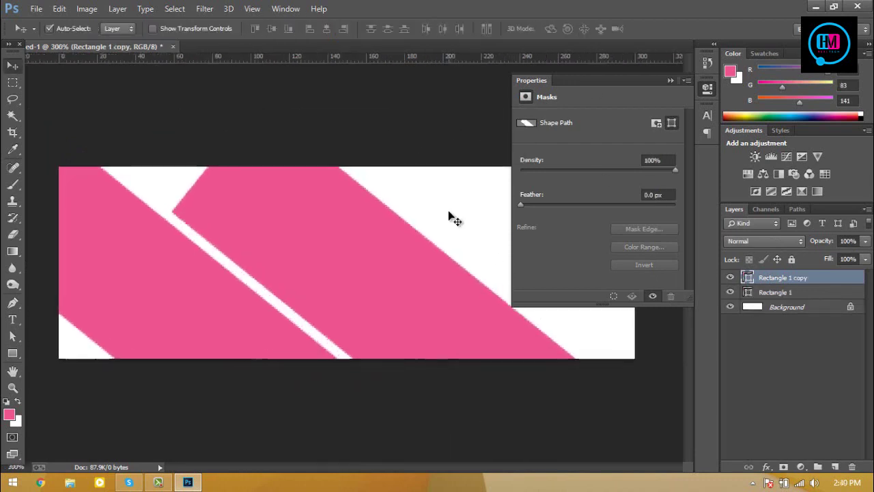
click(670, 81)
mouse_move(372, 246)
mouse_down()
mouse_move(366, 252)
mouse_move(388, 234)
mouse_up()
key(ctrl+t)
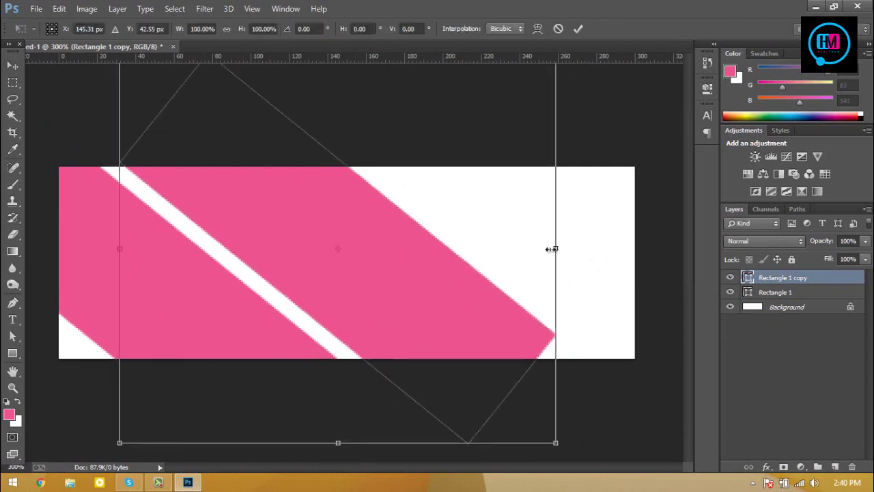
drag(554, 248, 449, 282)
key(ctrl+minus)
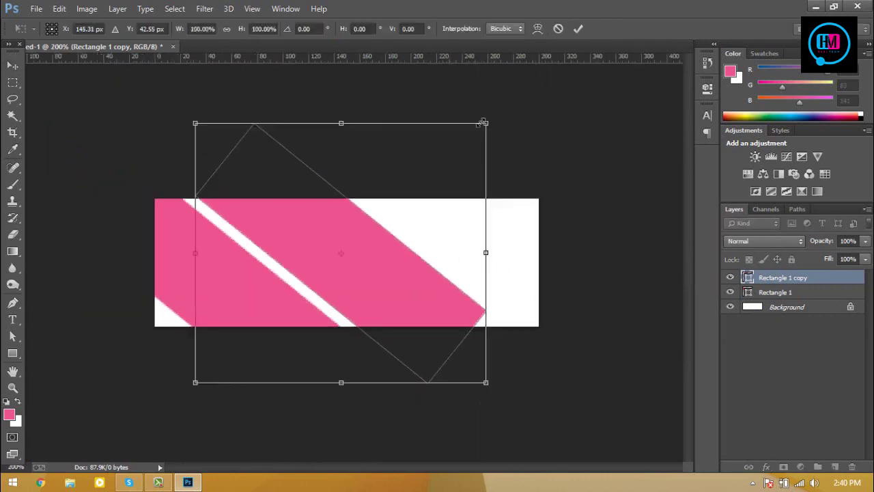
drag(486, 118, 453, 143)
drag(375, 281, 429, 242)
drag(502, 116, 536, 244)
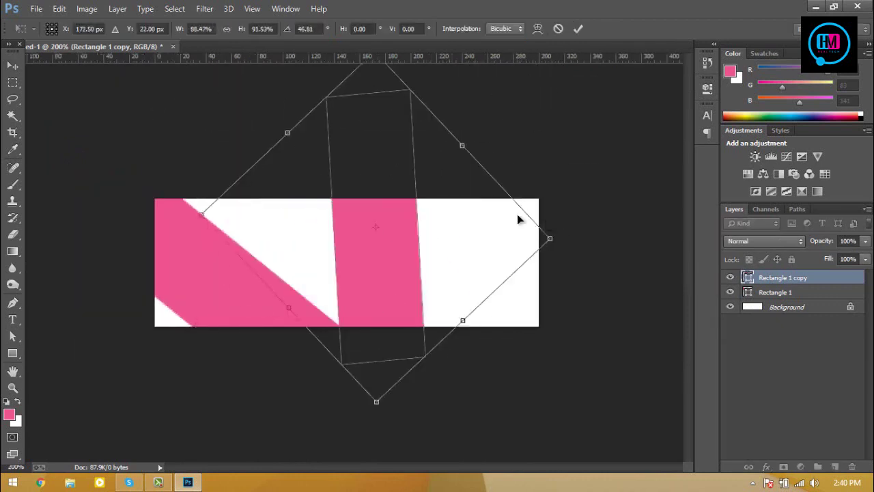
key(Return)
Angle the stripe to about −47.6°, lengthen it, and Alt-drag a third copy rightward.
mouse_move(417, 271)
mouse_down()
mouse_move(490, 270)
mouse_move(460, 274)
mouse_up()
key(ctrl+t)
key(Return)
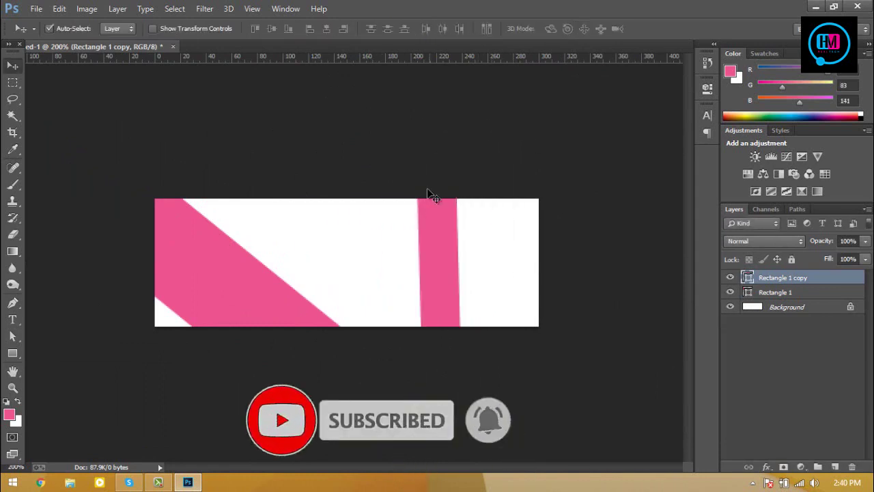
key(ctrl+t)
drag(464, 191, 307, 121)
drag(455, 280, 308, 252)
key(ctrl+plus)
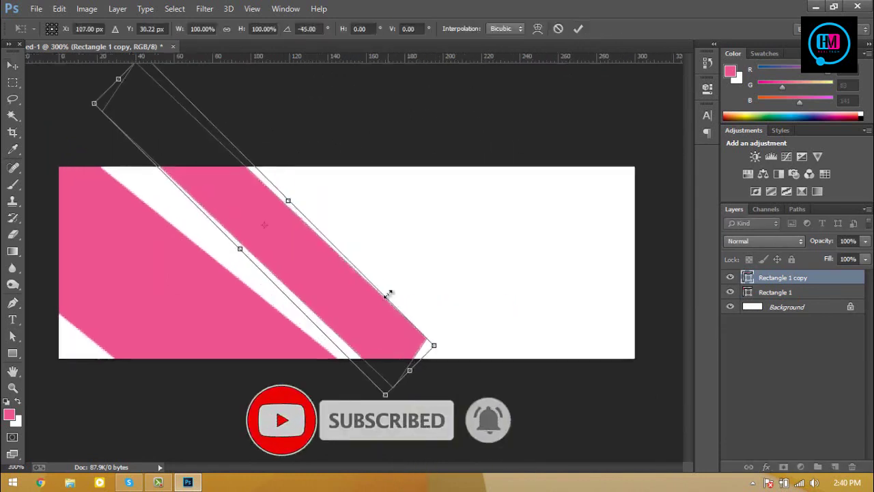
mouse_move(388, 293)
mouse_down()
mouse_move(453, 342)
mouse_move(326, 284)
mouse_move(371, 335)
mouse_up()
mouse_move(402, 368)
mouse_down()
mouse_move(435, 405)
mouse_move(501, 377)
mouse_up()
key(Return)
drag(353, 301, 457, 239)
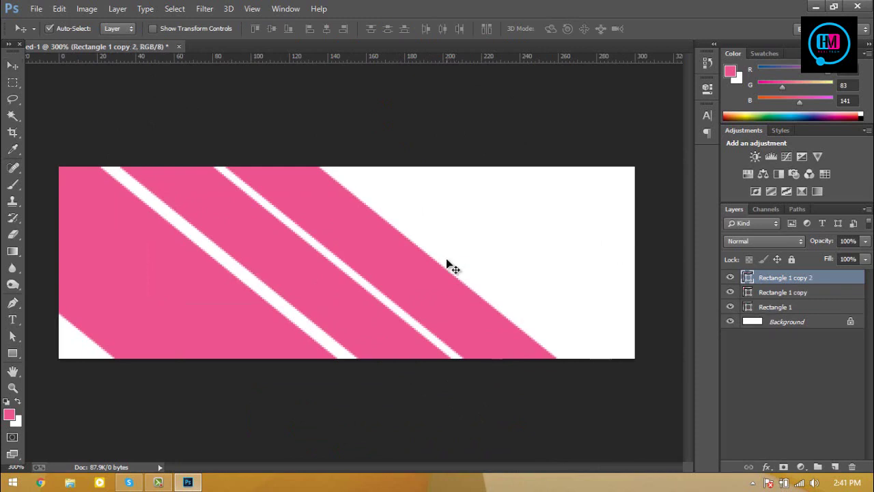
Rotate the third stripe steeply, then narrow and tilt it.
key(ctrl+t)
click(581, 29)
key(ctrl+minus)
key(ctrl+t)
mouse_move(568, 159)
mouse_down()
mouse_move(605, 318)
mouse_move(597, 383)
mouse_up()
key(Return)
key(ctrl+t)
drag(396, 250, 486, 359)
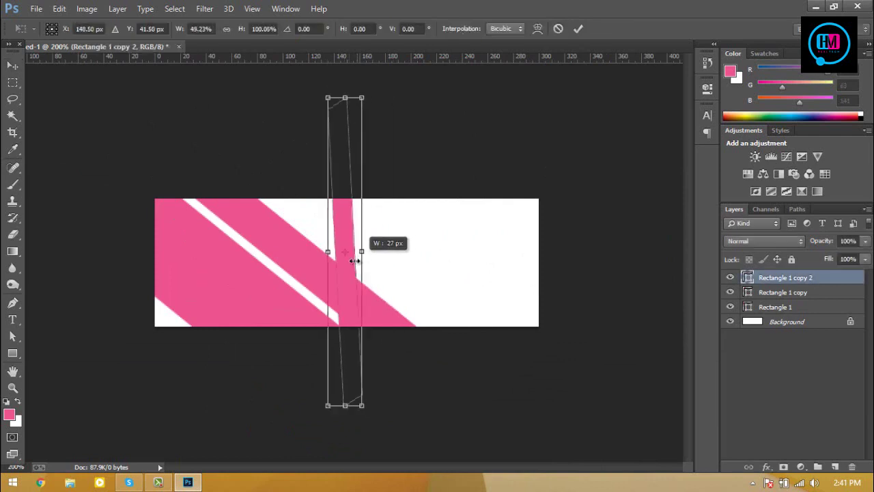
click(579, 29)
Fine-tune Rectangle 1 copy 2's rotation and length to line up with the other stripes.
key(ctrl+plus)
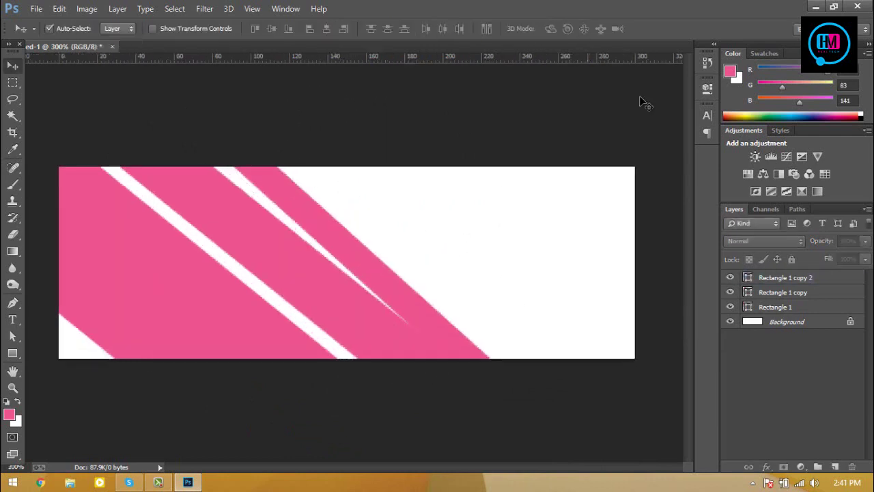
click(486, 350)
key(ctrl+t)
drag(484, 380, 541, 405)
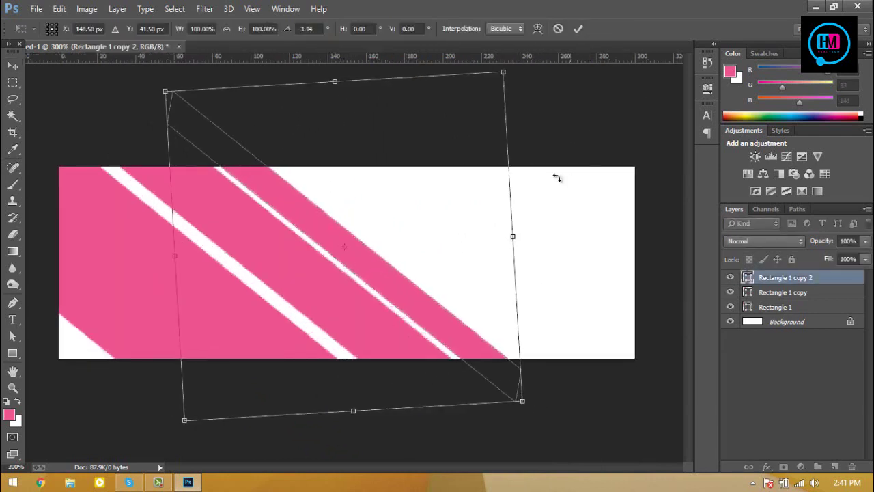
drag(557, 178, 539, 406)
key(Return)
click(291, 301)
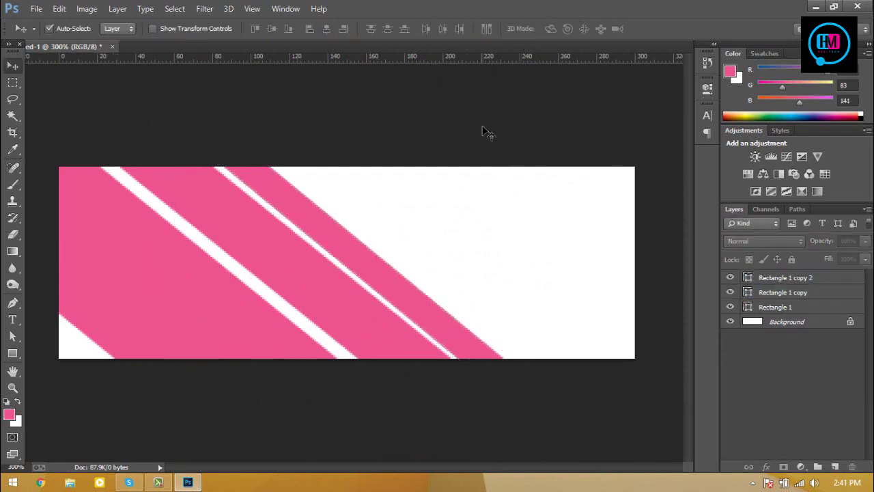
key(ctrl+minus)
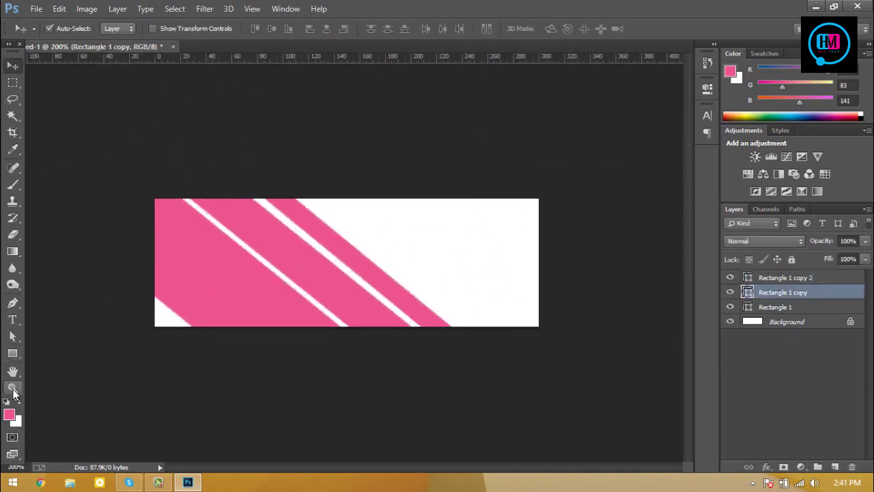
Pull the third stripe's upper path edge inward with Direct Selection to narrow it.
right_click(13, 335)
click(69, 335)
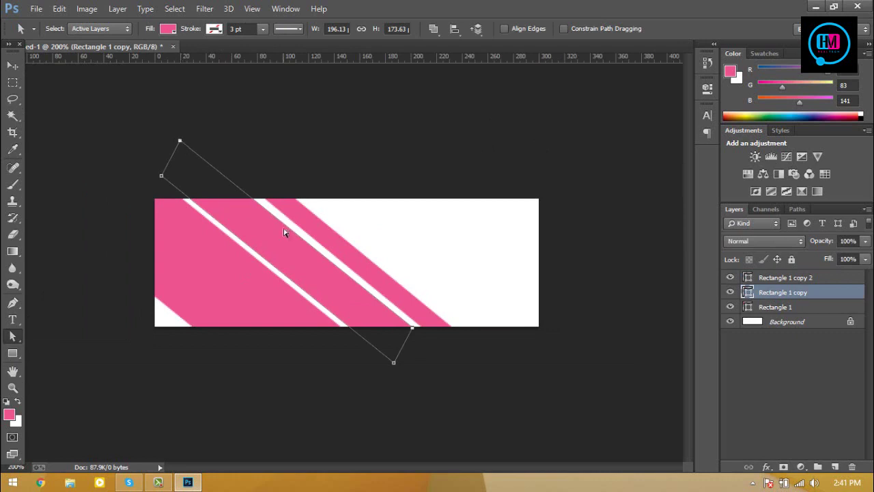
mouse_move(284, 232)
mouse_down()
mouse_move(318, 260)
mouse_move(291, 273)
mouse_up()
key(v)
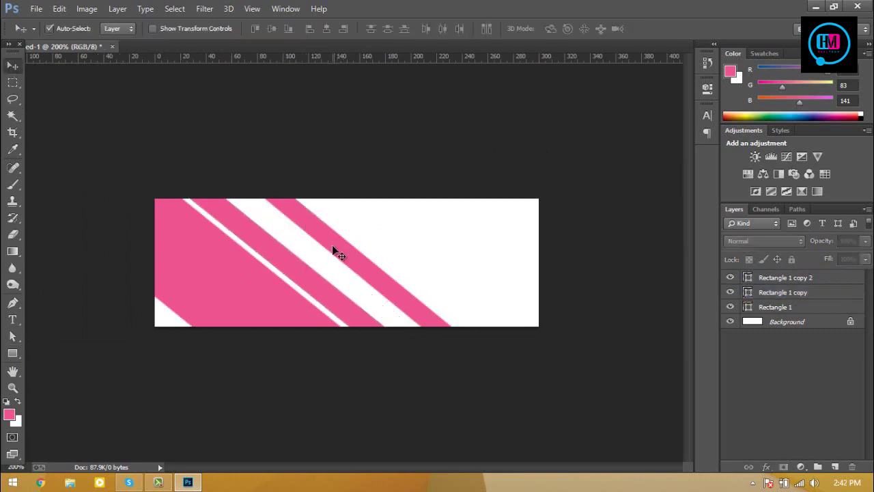
click(12, 335)
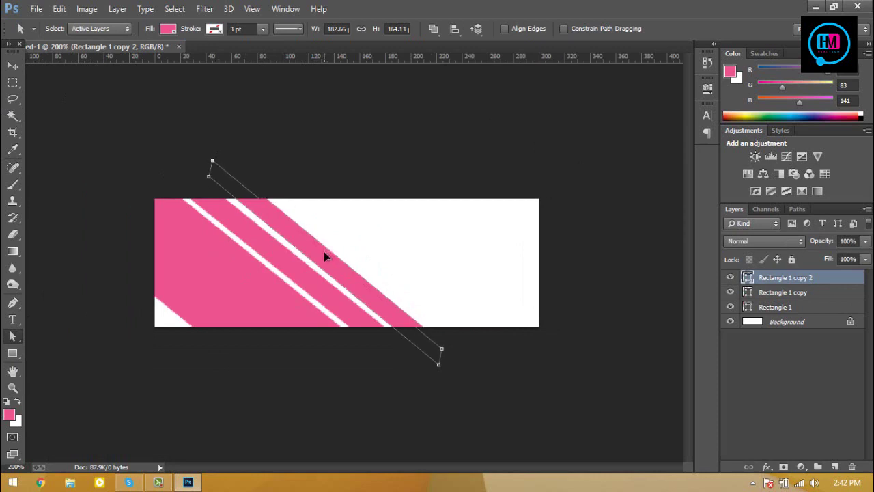
drag(318, 263, 309, 271)
click(585, 342)
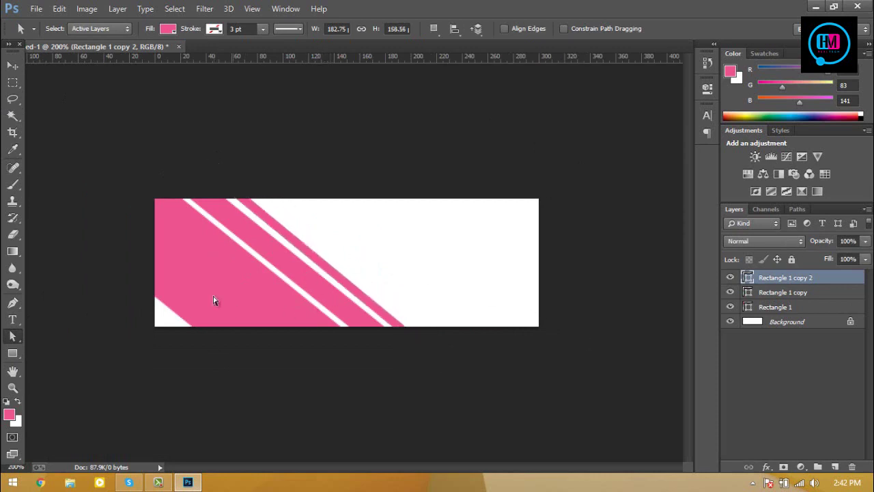
Return to the Move tool and reselect the middle stripe's layer.
click(782, 293)
click(8, 64)
click(213, 287)
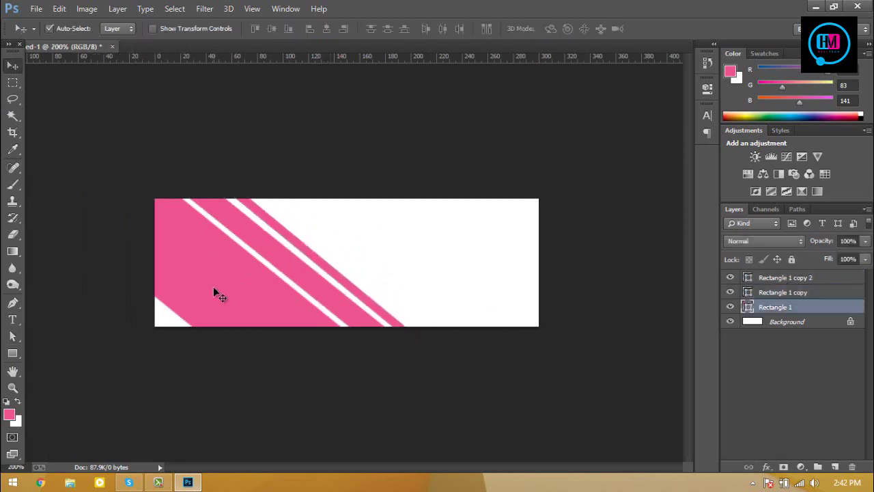
click(225, 281)
Enable Gradient Overlay on Rectangle 1 copy and set a bright yellow left stop.
key(g)
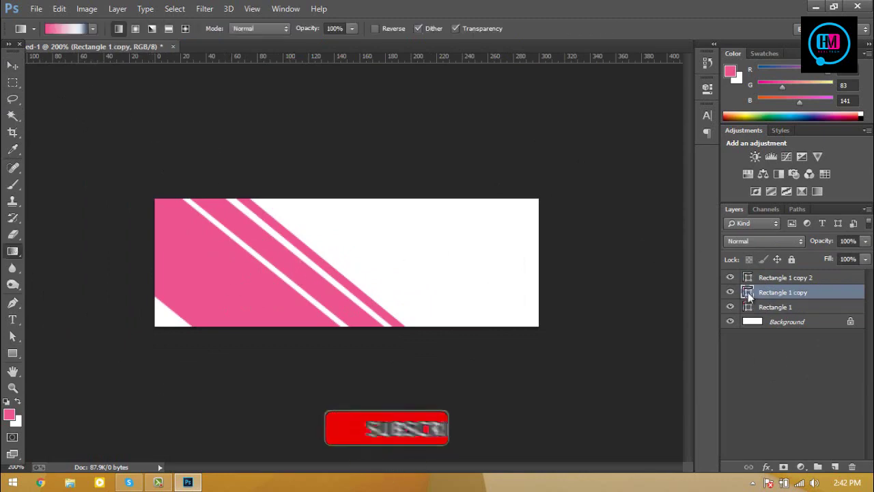
double_click(748, 292)
click(734, 221)
right_click(785, 292)
click(568, 71)
click(399, 250)
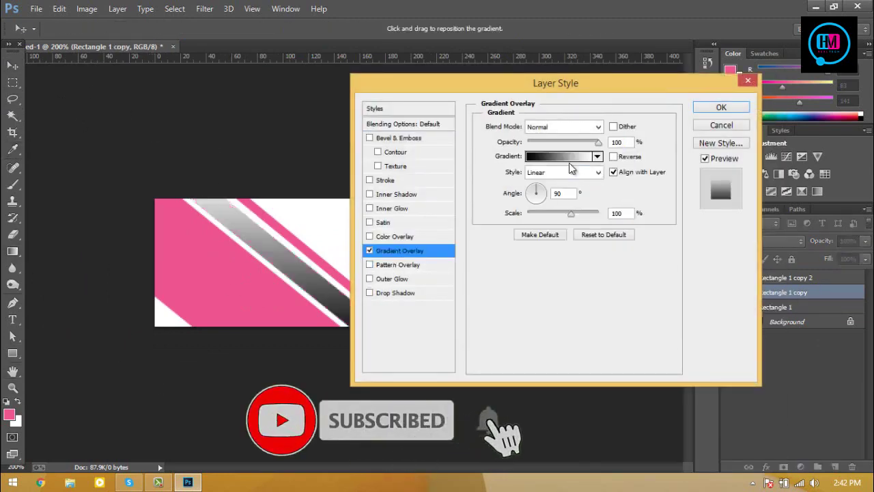
click(553, 155)
double_click(603, 263)
click(548, 249)
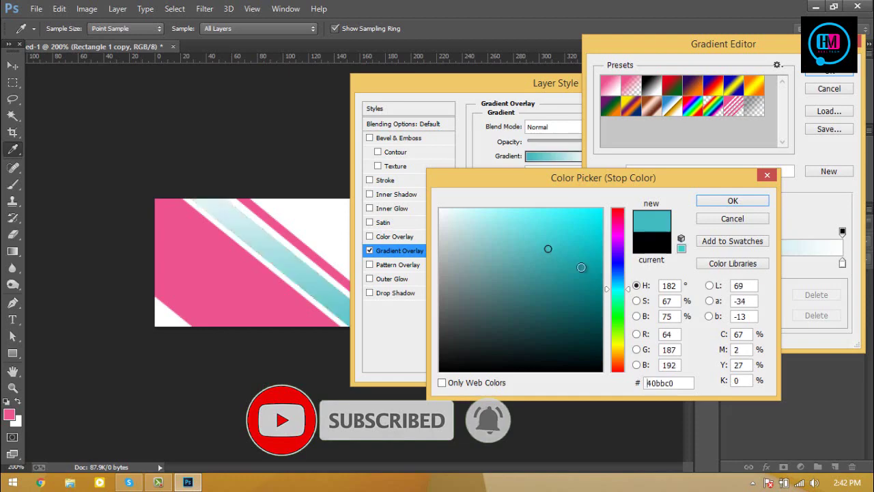
drag(625, 239, 617, 352)
click(558, 211)
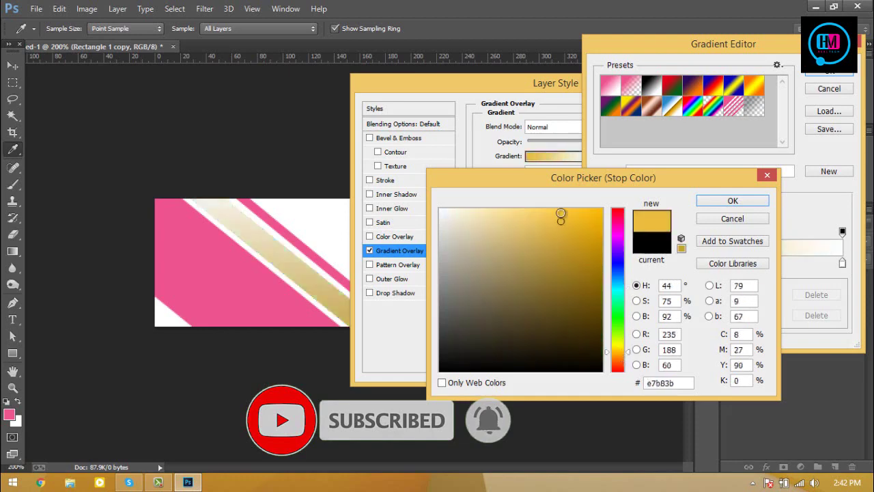
click(732, 200)
Build a yellow-to-orange gradient from the Orange, Yellow, Orange preset and apply the style.
double_click(842, 263)
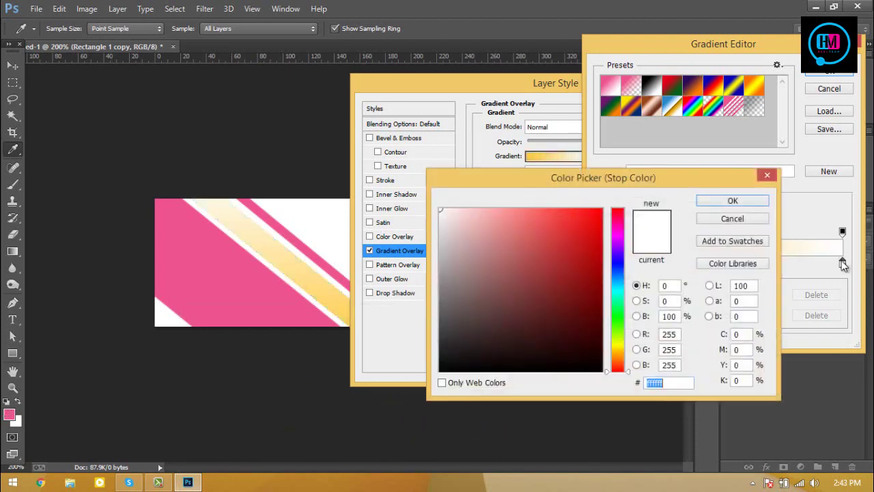
click(726, 219)
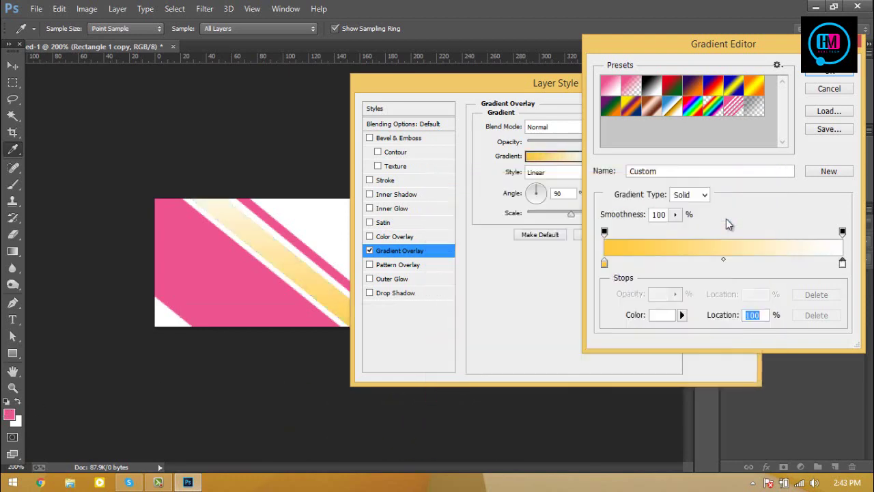
click(753, 87)
drag(605, 263, 605, 293)
drag(724, 264, 605, 263)
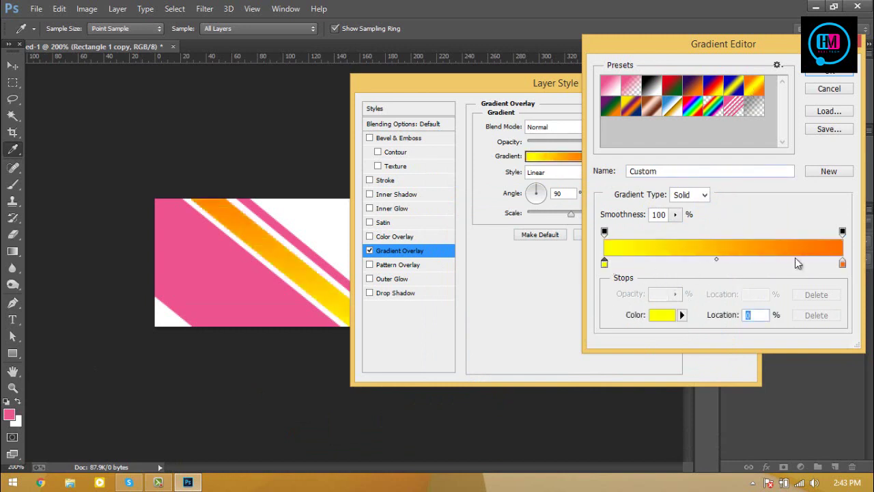
click(829, 72)
key(Return)
click(269, 259)
key(Return)
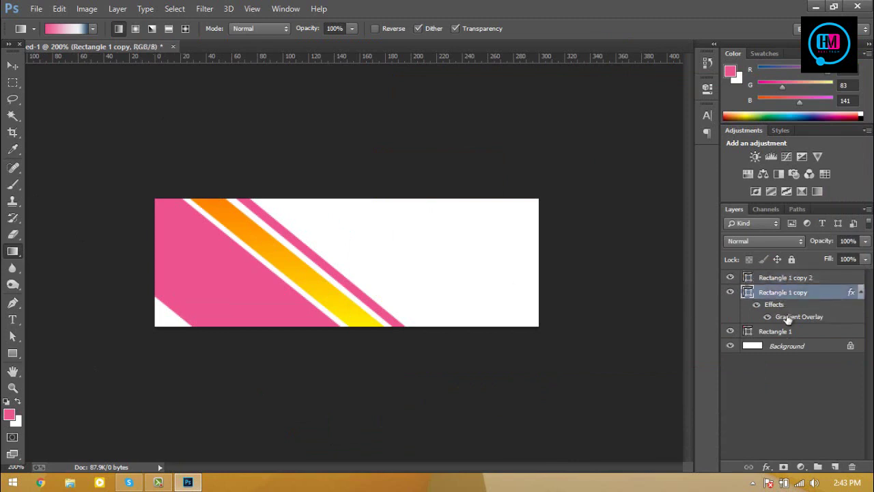
Set the Gradient Overlay angle to -24°.
double_click(795, 317)
click(546, 199)
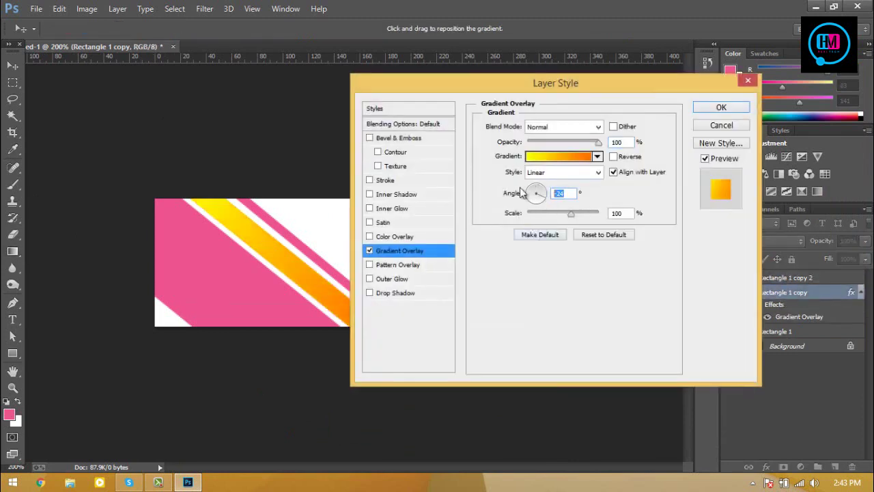
click(522, 193)
key(Return)
Rasterize the middle stripe's layer style into plain pixels.
key(v)
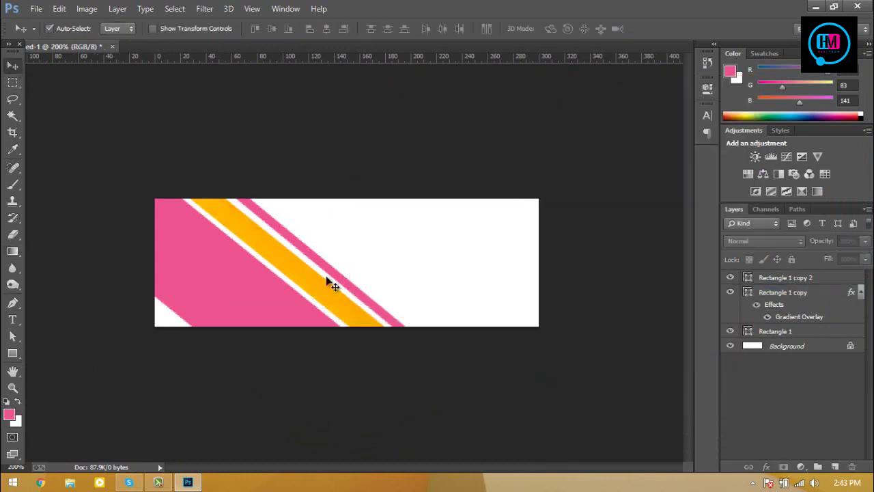
right_click(786, 292)
click(581, 196)
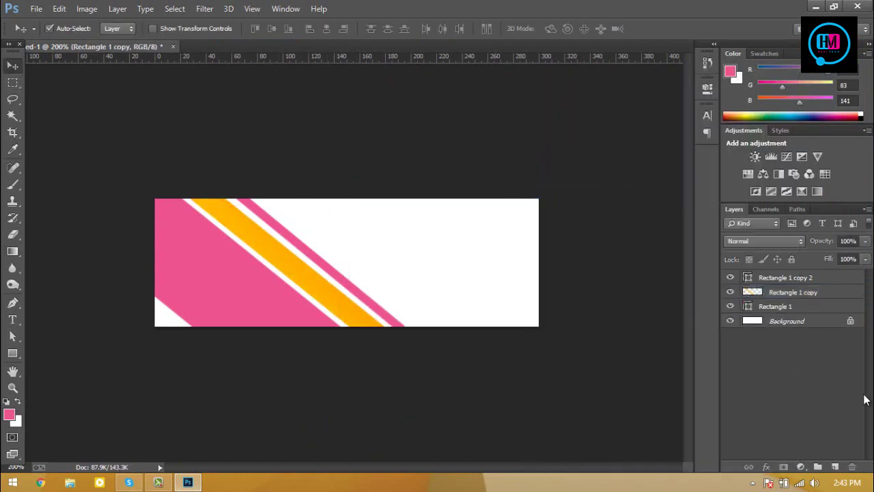
click(775, 306)
Undo a stray gradient fill and load the middle stripe's shape as a selection.
key(g)
click(68, 30)
click(828, 75)
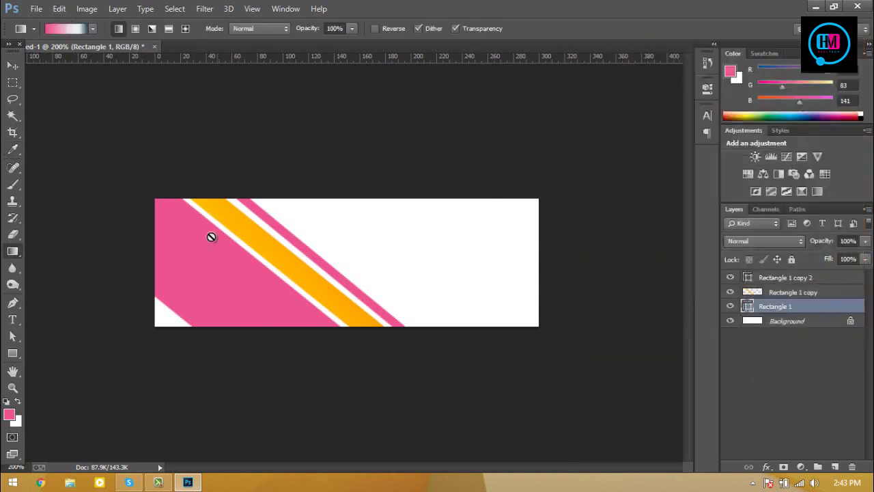
click(792, 292)
drag(177, 223, 462, 375)
key(ctrl+z)
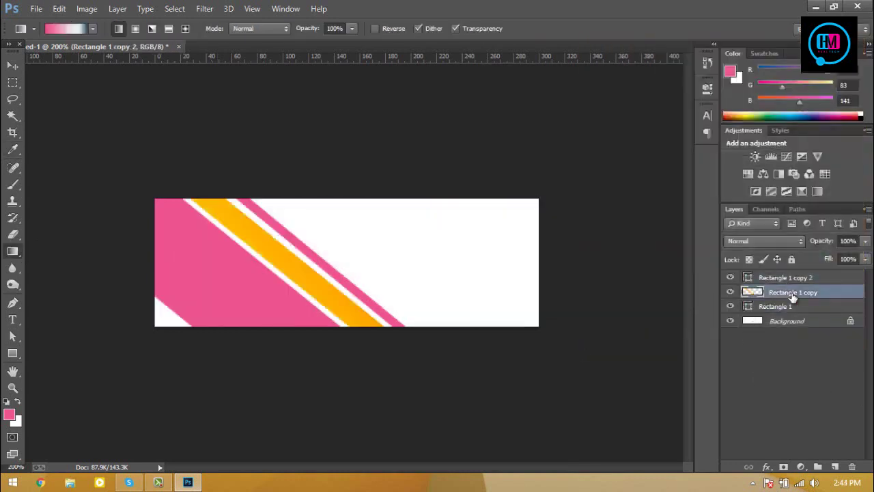
key(ctrl+z)
key(ctrl+z)
ctrl+click(752, 291)
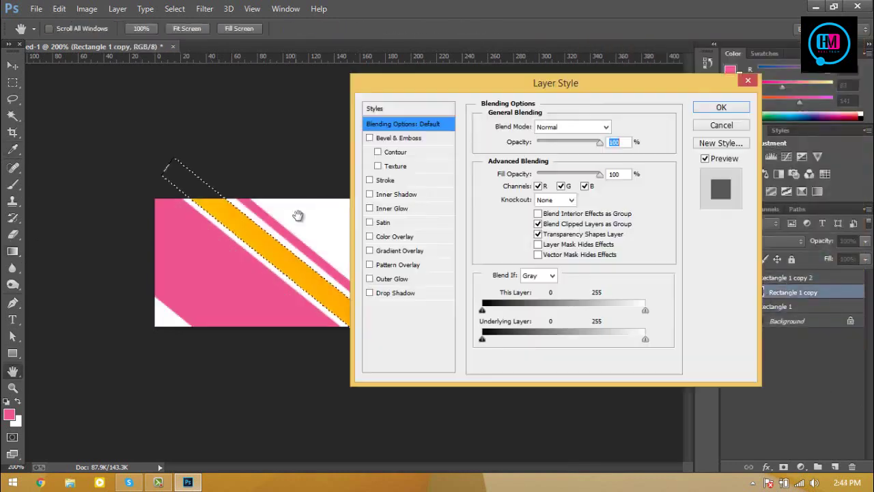
key(Escape)
Fill the stripe with a yellow-to-orange linear gradient, yellow at top, then deselect.
drag(386, 324, 198, 186)
click(64, 28)
click(755, 85)
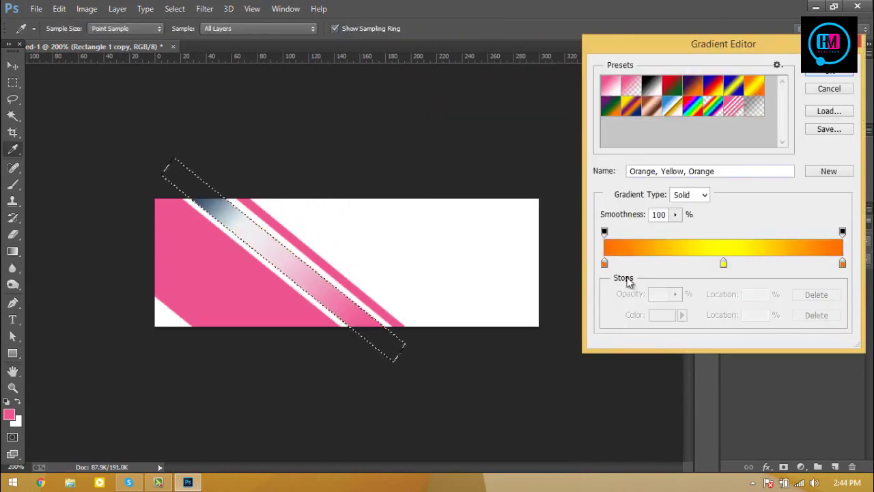
drag(605, 264, 627, 281)
drag(722, 264, 605, 263)
click(830, 71)
drag(195, 189, 406, 387)
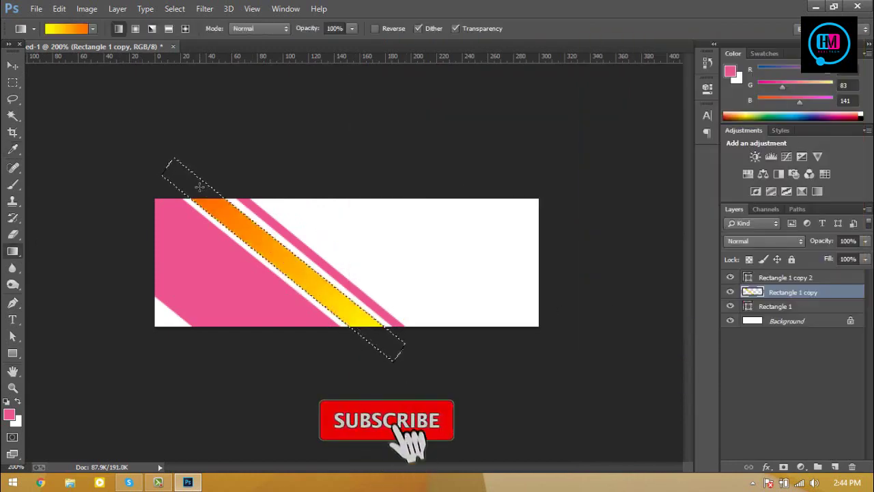
drag(195, 189, 394, 358)
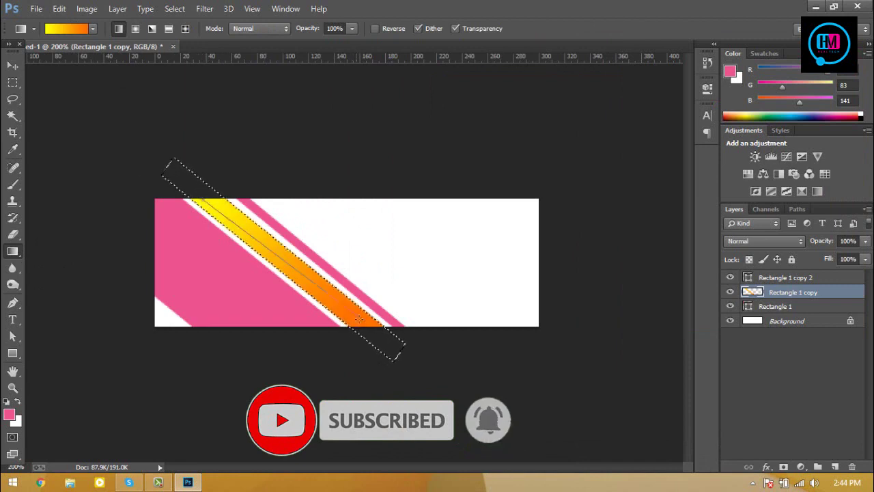
click(12, 65)
key(ctrl+d)
key(alt+bracketright)
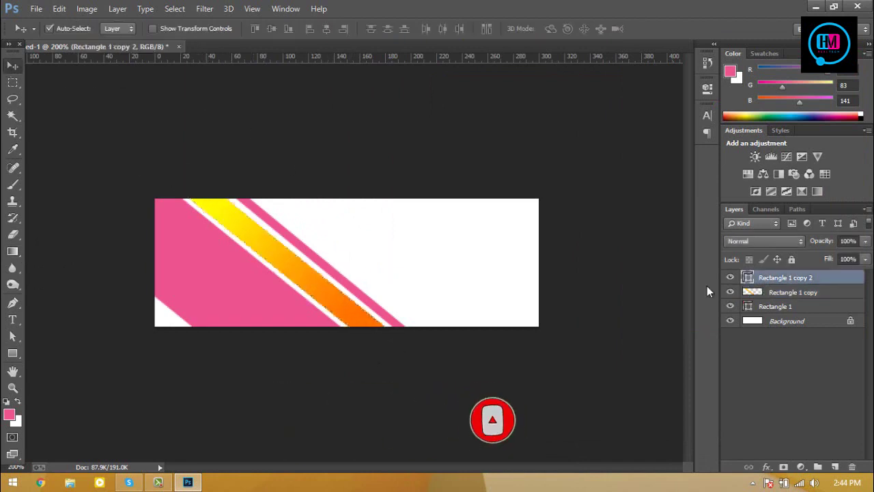
Rasterize the thin third stripe and fill it with the yellow-to-orange gradient.
right_click(790, 292)
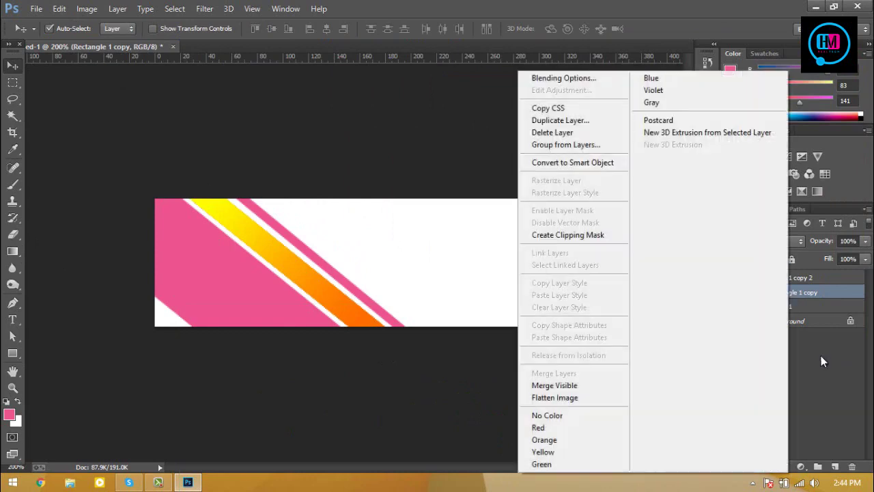
right_click(810, 279)
click(805, 315)
right_click(798, 281)
right_click(802, 282)
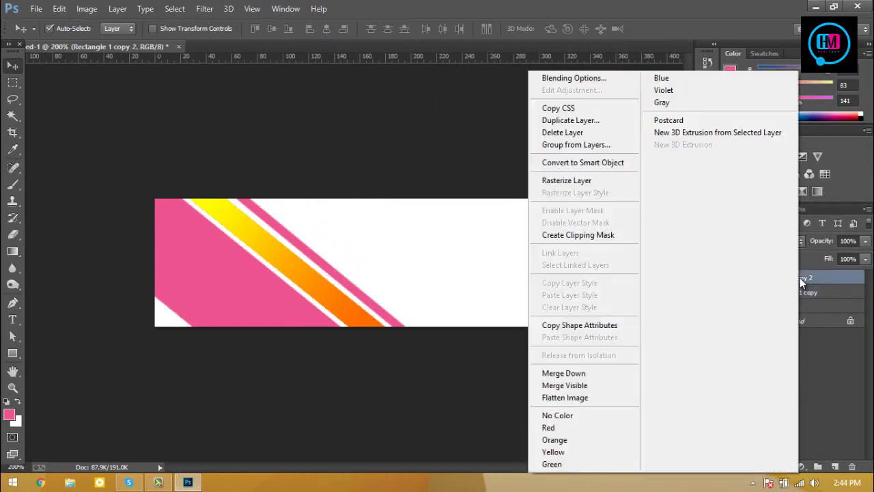
click(569, 188)
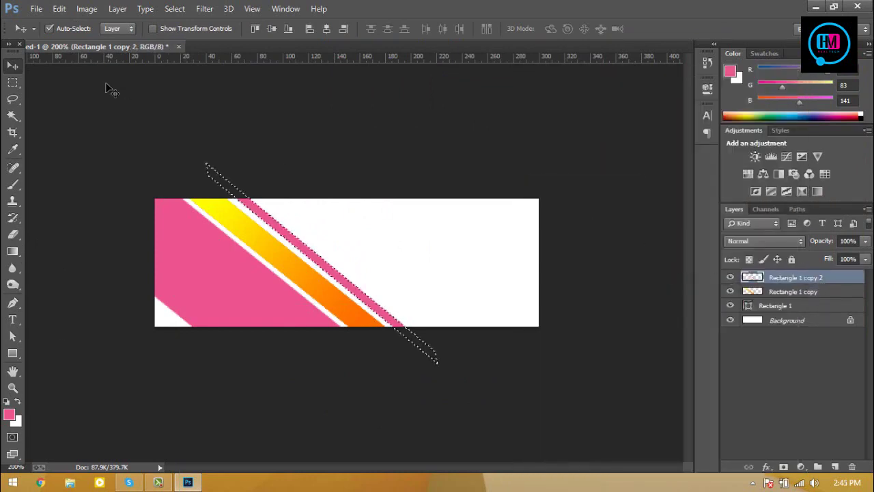
click(13, 251)
drag(312, 160, 391, 351)
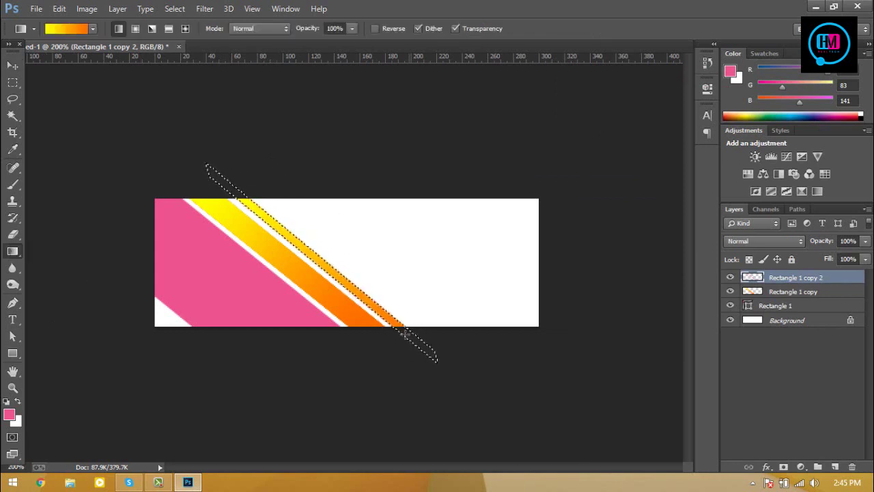
drag(510, 424, 511, 424)
key(v)
click(160, 121)
key(ctrl+d)
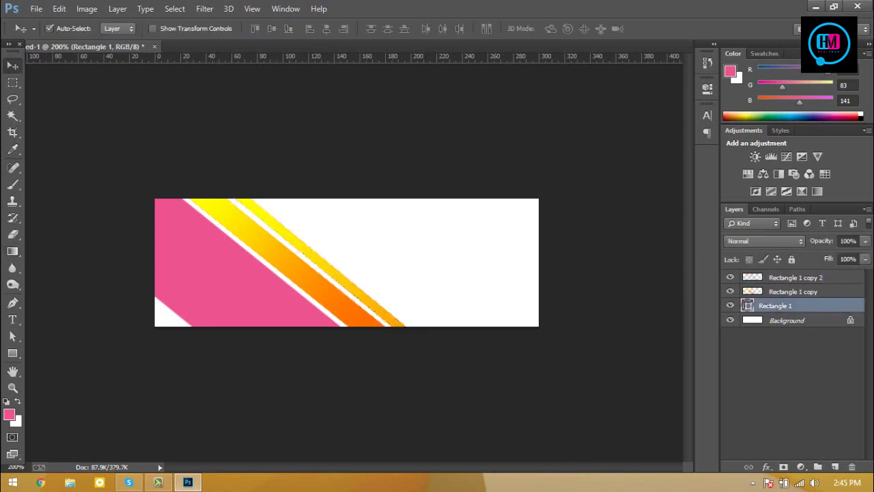
Browse from the desktop into the Working File drive and the For FB folder.
click(815, 7)
double_click(479, 173)
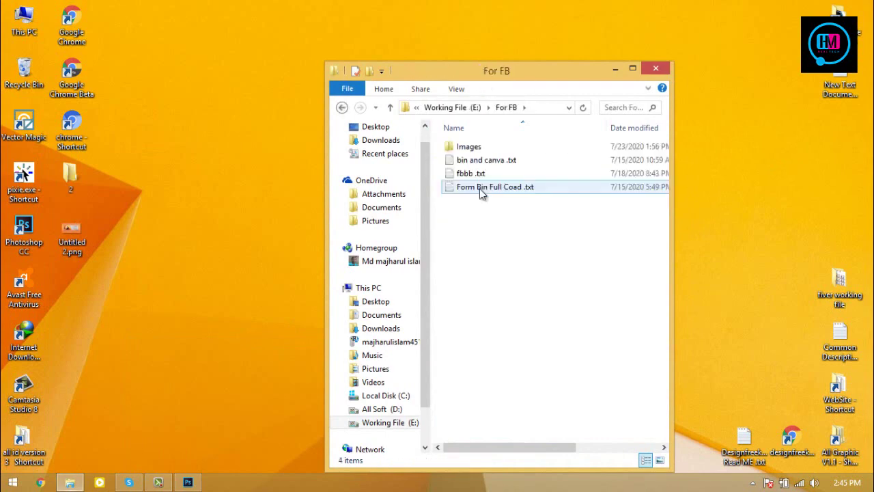
double_click(472, 146)
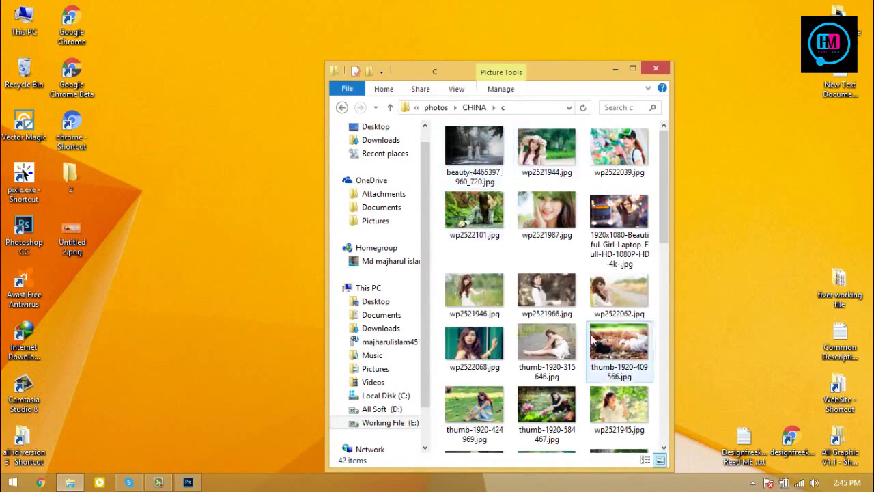
Place wp2521945.jpg at the banner's left and clip it into Rectangle 1's diagonal shape.
drag(618, 405, 241, 360)
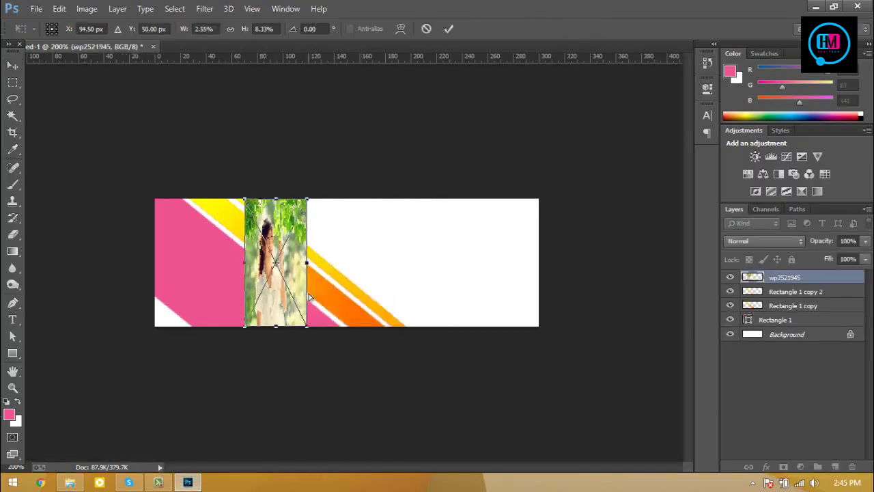
drag(397, 263, 279, 263)
key(Return)
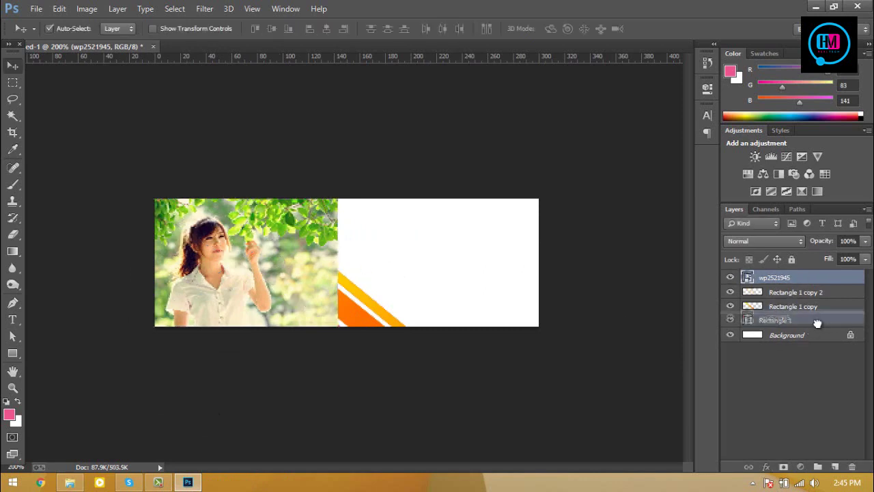
drag(816, 307, 816, 315)
alt+click(811, 314)
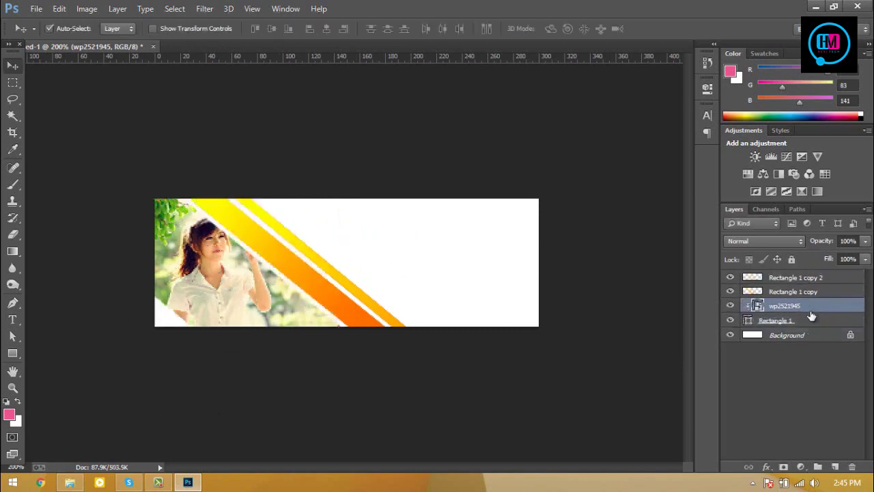
click(431, 394)
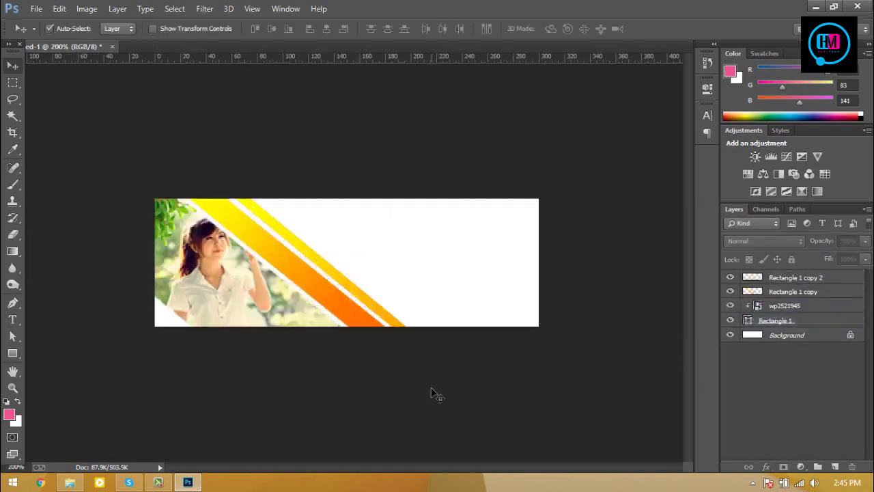
Open the Untitled 2.png reference banner from the desktop.
click(70, 482)
key(super+d)
double_click(72, 235)
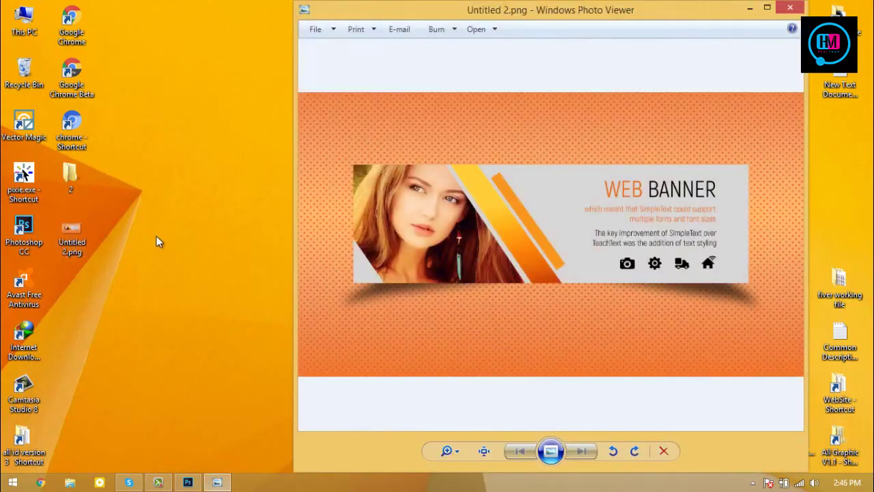
Search for 'lorem' and open the lipsum.com page.
text(lo)
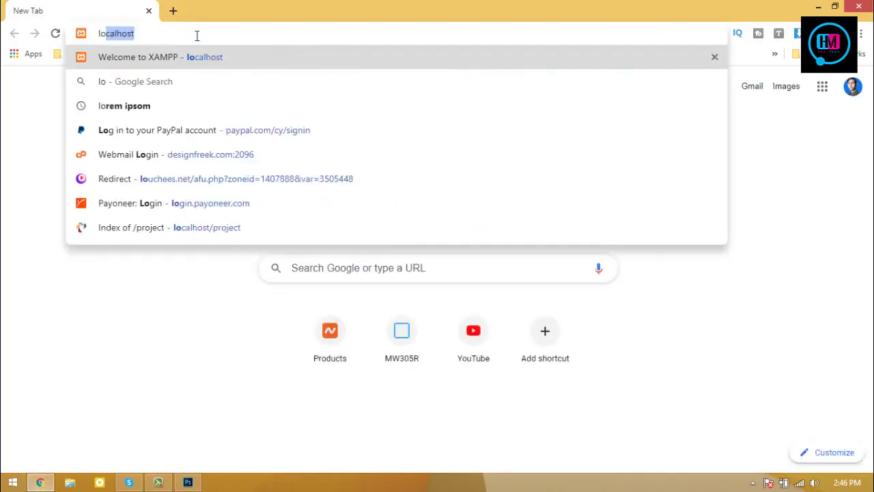
text(rem)
key(Return)
click(227, 180)
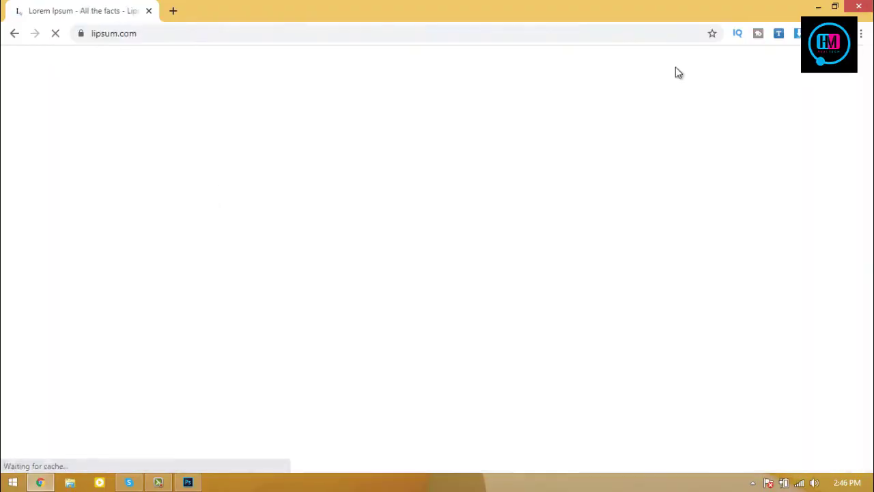
scroll(577, 191, down, 3)
click(188, 483)
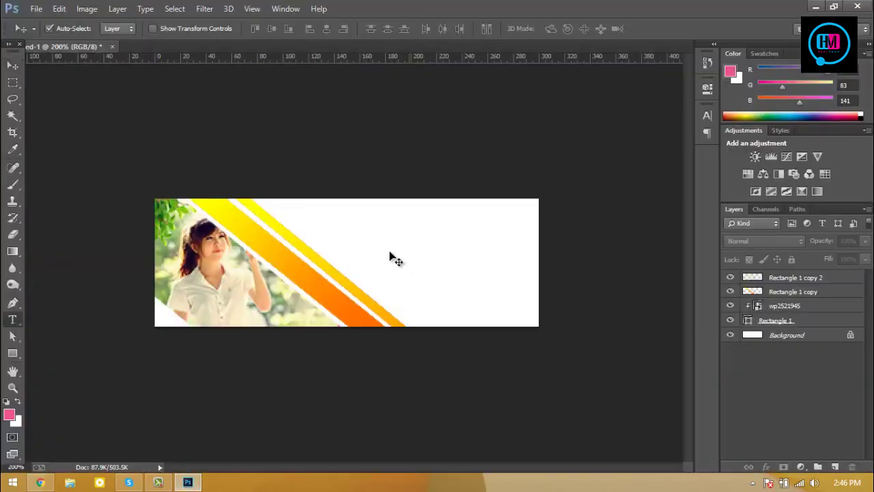
Type the pink 'Web Banner' heading at the upper right, sized down to fit.
click(336, 226)
text(WEb)
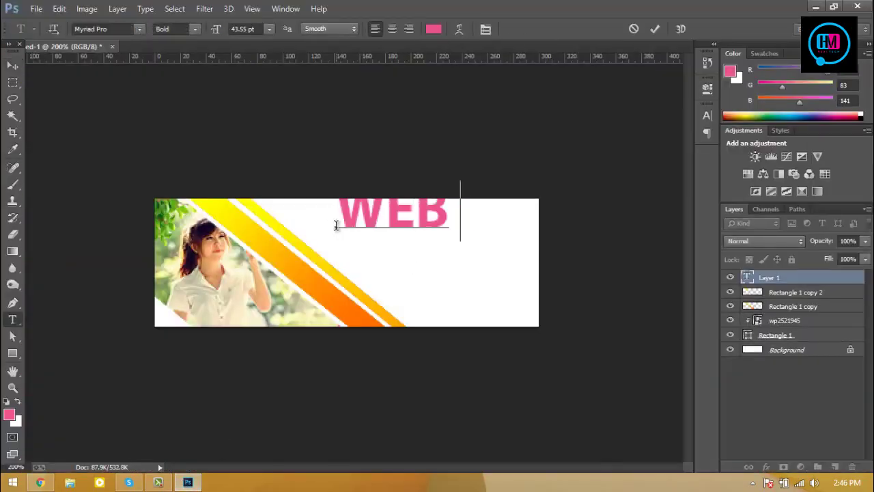
key(ctrl+a)
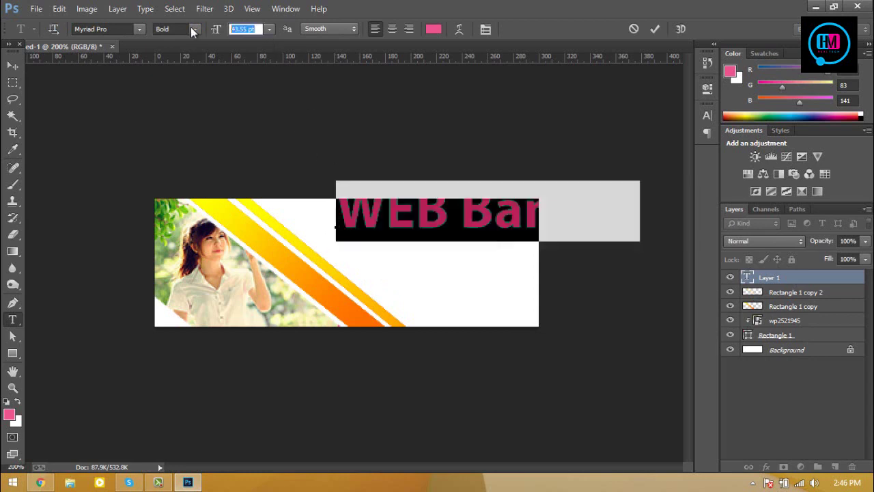
key(ctrl+shift+comma)
key(ctrl+shift+comma)
key(ctrl+shift+comma)
key(ctrl+shift+comma)
key(ctrl+shift+comma)
key(ctrl+shift+comma)
key(ctrl+Return)
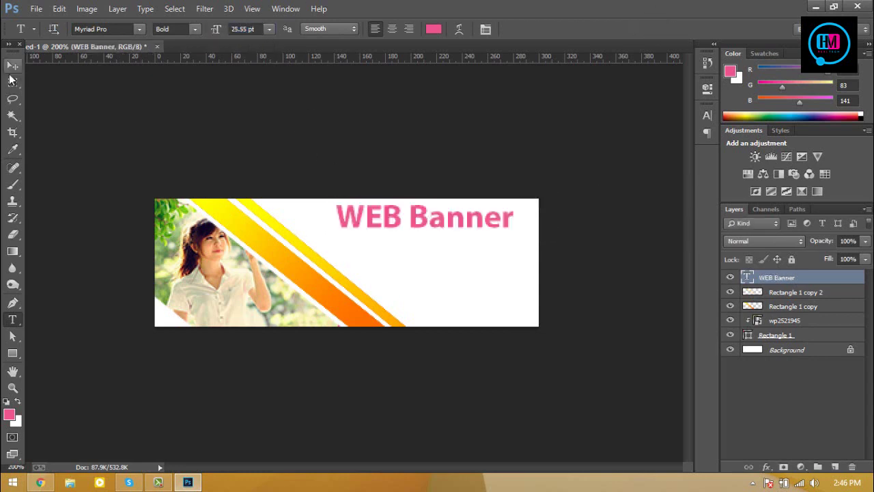
click(373, 227)
text(eb)
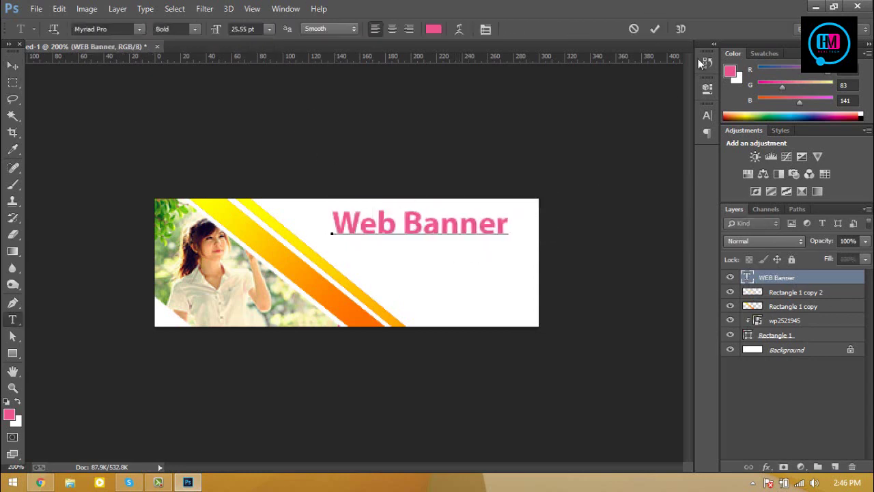
key(ctrl+Return)
Duplicate the heading below and retype it as 'Graphic and motion graphic designer' at 10 pt Bold Condensed.
key(v)
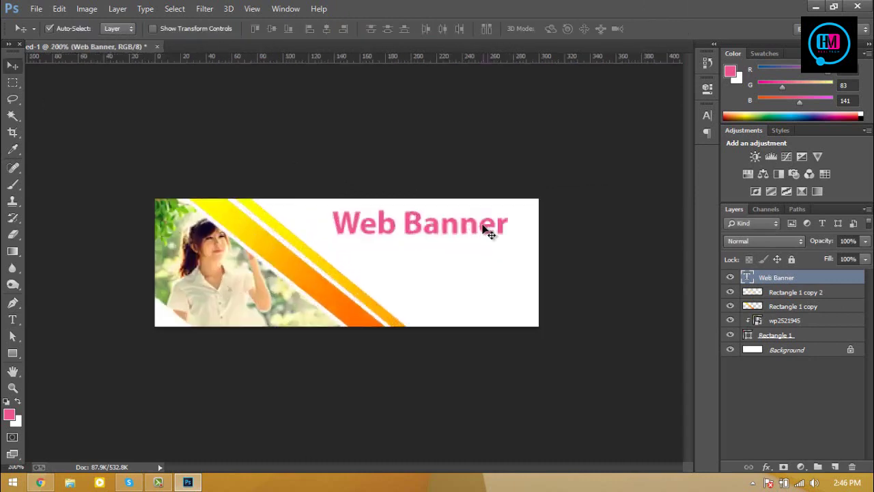
drag(459, 224, 465, 254)
double_click(423, 253)
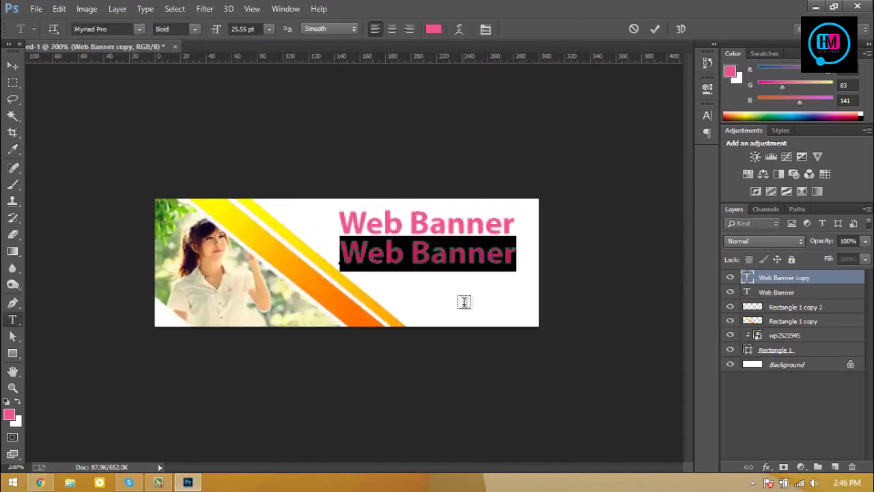
text(Graphic and m)
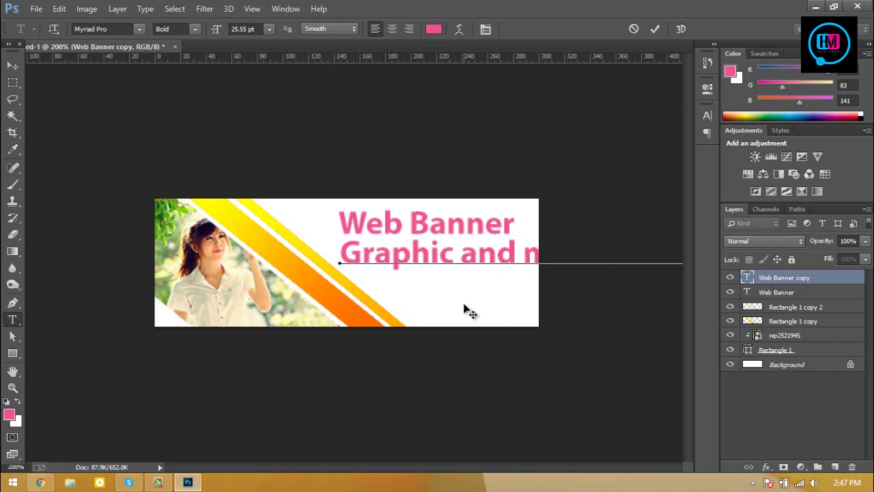
key(ctrl+a)
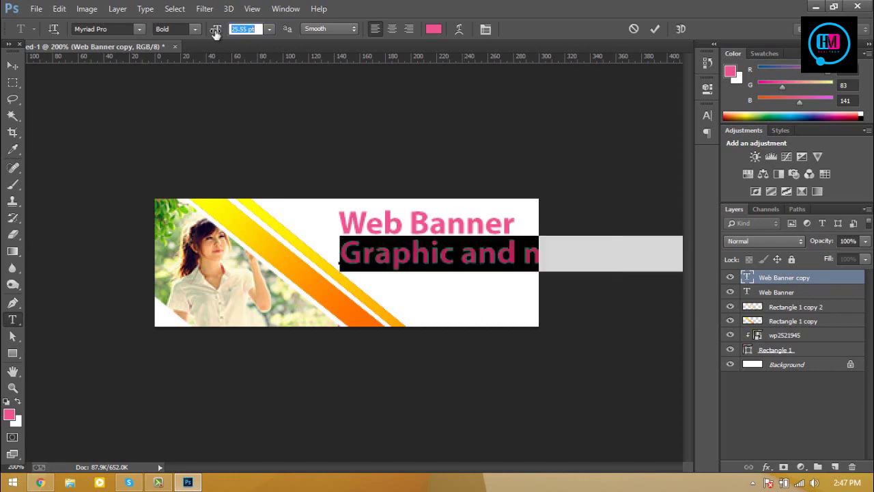
text(10)
key(Return)
click(195, 29)
click(171, 38)
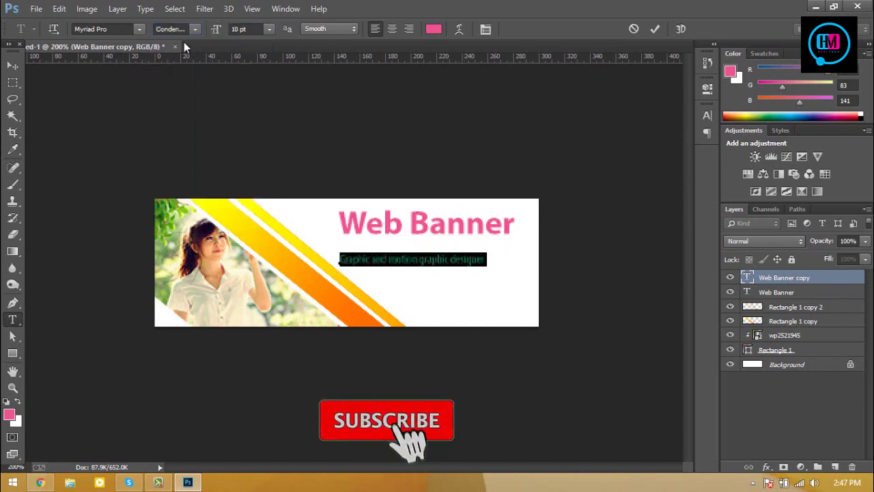
click(170, 29)
scroll(171, 29, down, 2)
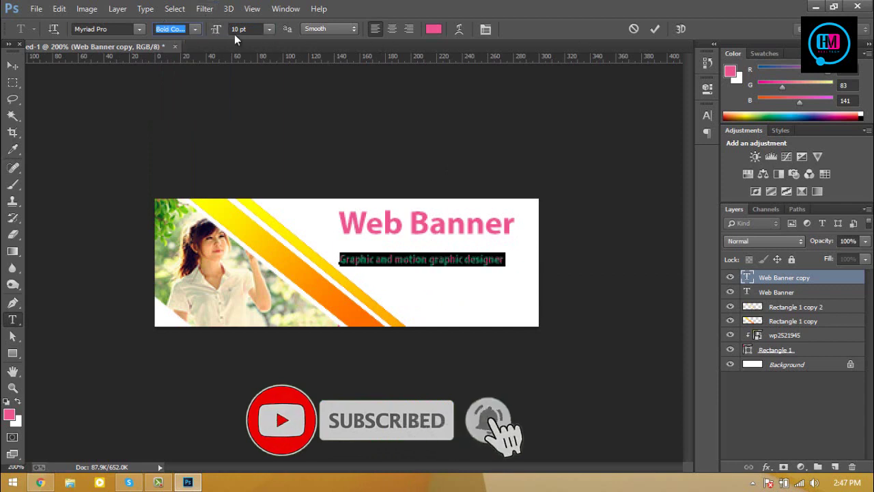
click(655, 29)
Nudge the subtitle about 5 px up, closer beneath the heading.
key(v)
drag(467, 265, 468, 259)
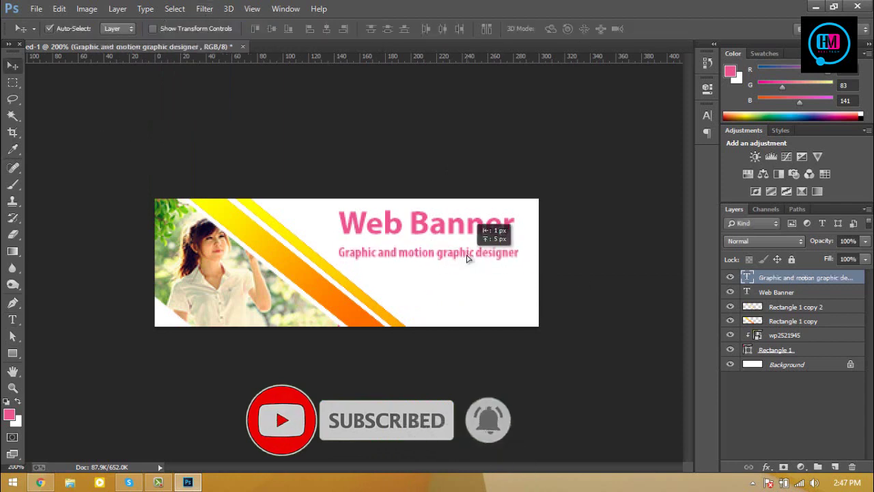
key(Up)
key(Up)
key(Up)
key(Up)
click(198, 156)
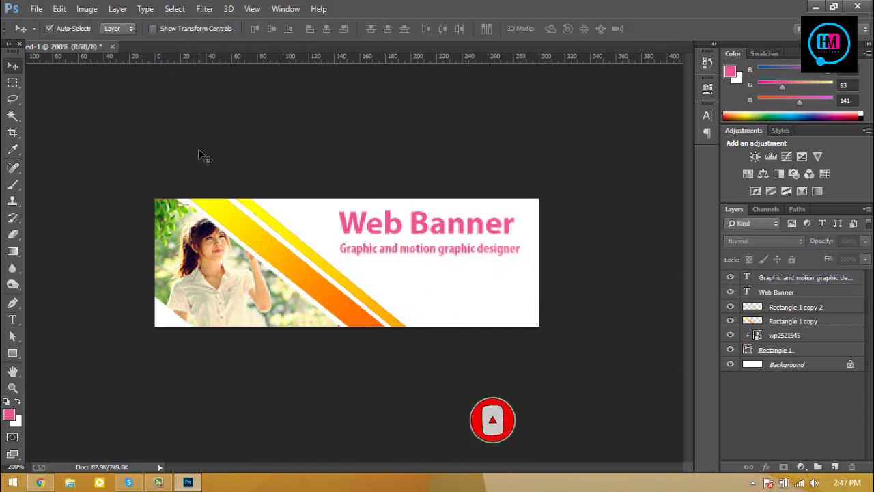
key(ctrl+minus)
Resize the banner image to 501 × 167 pixels.
click(87, 9)
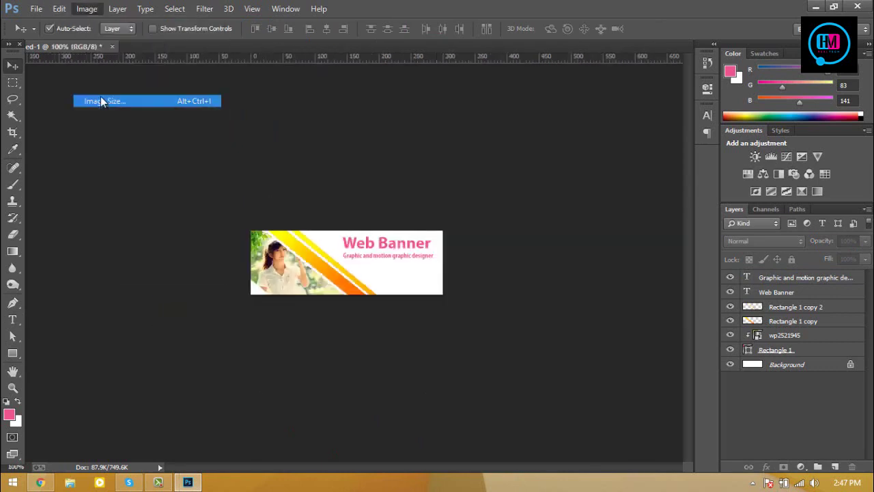
click(101, 96)
text(501)
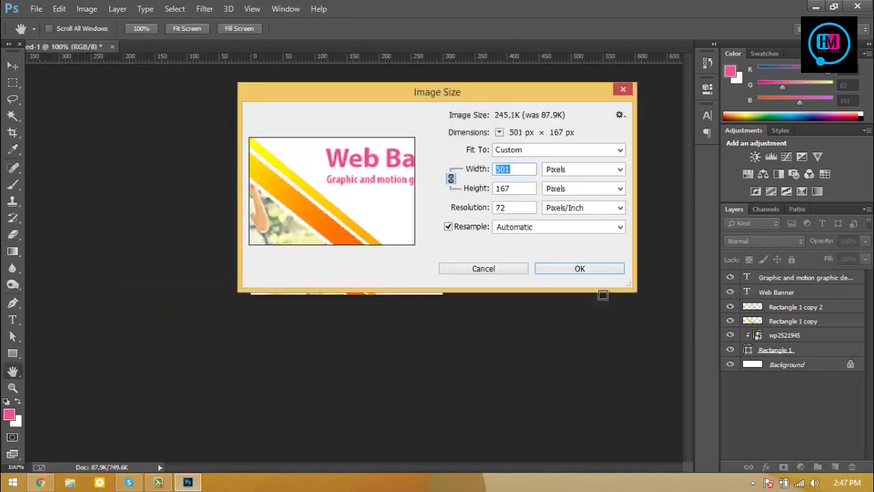
key(Return)
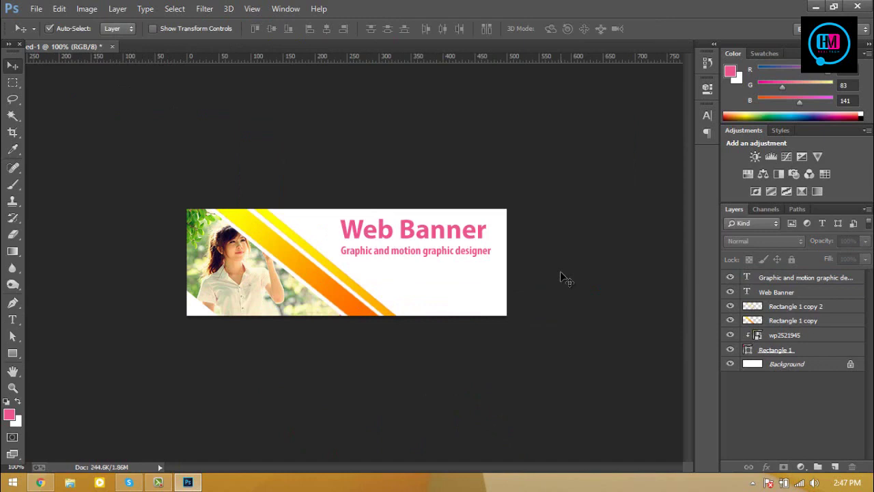
Scale the subtitle slightly smaller beneath the heading.
key(ctrl+plus)
click(500, 255)
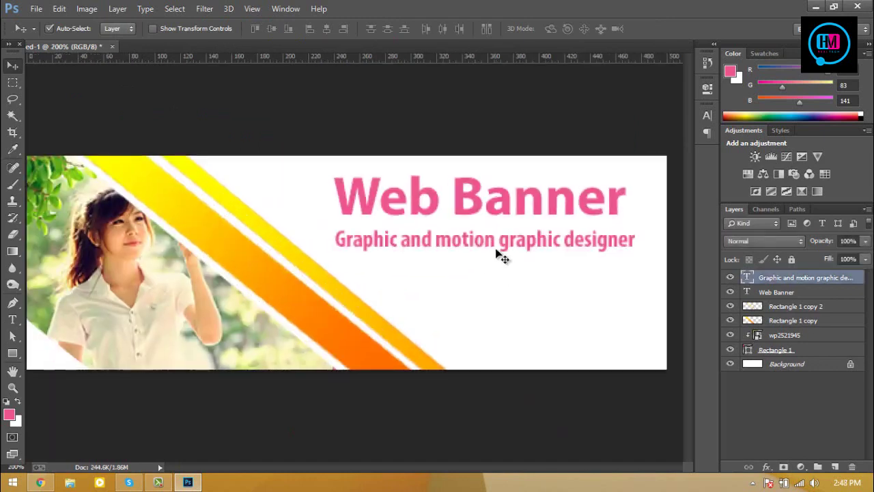
key(ctrl+t)
drag(640, 250, 624, 248)
click(578, 29)
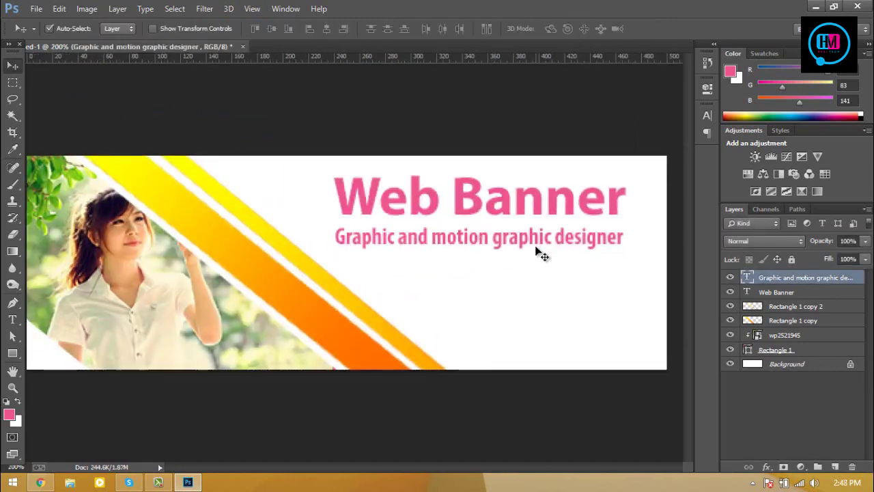
key(ctrl+minus)
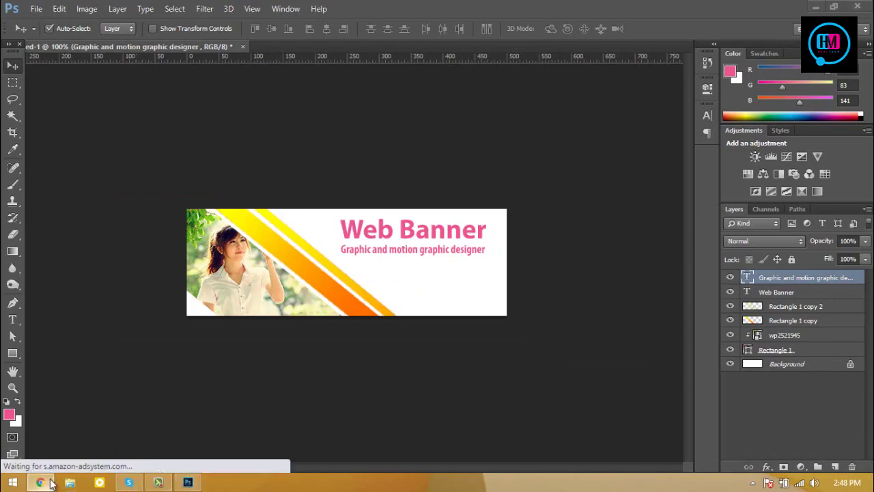
Copy the first Lorem Ipsum paragraph from lipsum.com and pick the Type tool in Photoshop.
click(41, 482)
mouse_move(143, 129)
mouse_down()
mouse_move(345, 176)
mouse_move(415, 234)
mouse_up()
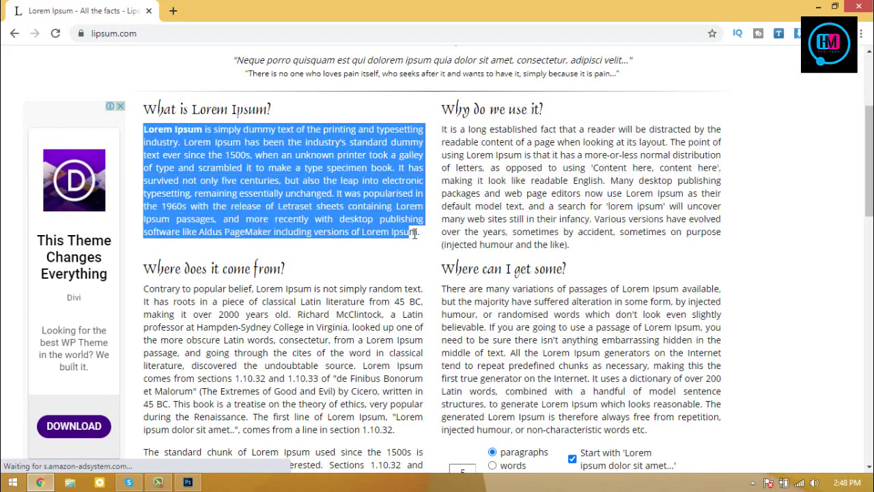
click(188, 483)
click(13, 319)
click(69, 318)
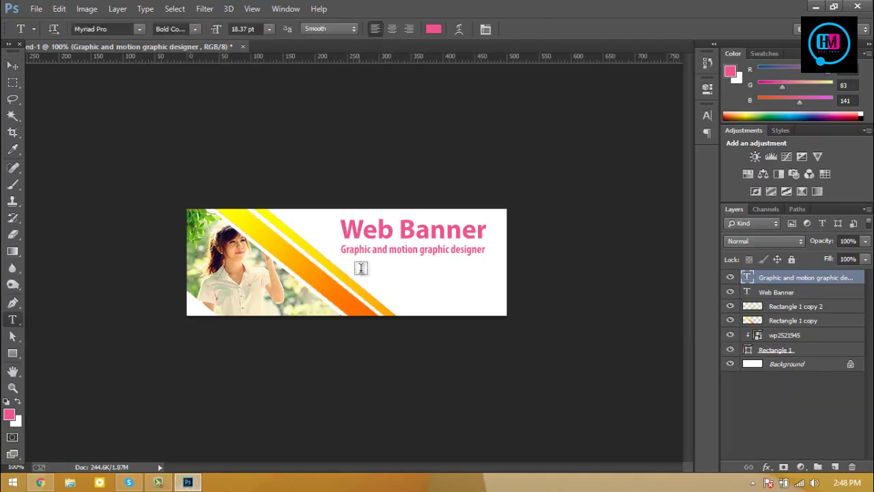
Paste the Lorem Ipsum paragraph into a new horizontal text box on the banner.
click(14, 321)
click(68, 318)
mouse_move(360, 272)
mouse_down()
mouse_move(505, 314)
mouse_move(484, 278)
mouse_up()
key(ctrl+v)
key(ctrl+Return)
key(v)
Scale the paragraph down into the lower right and shift the title and subtitle up and right.
click(455, 250)
shift+click(441, 239)
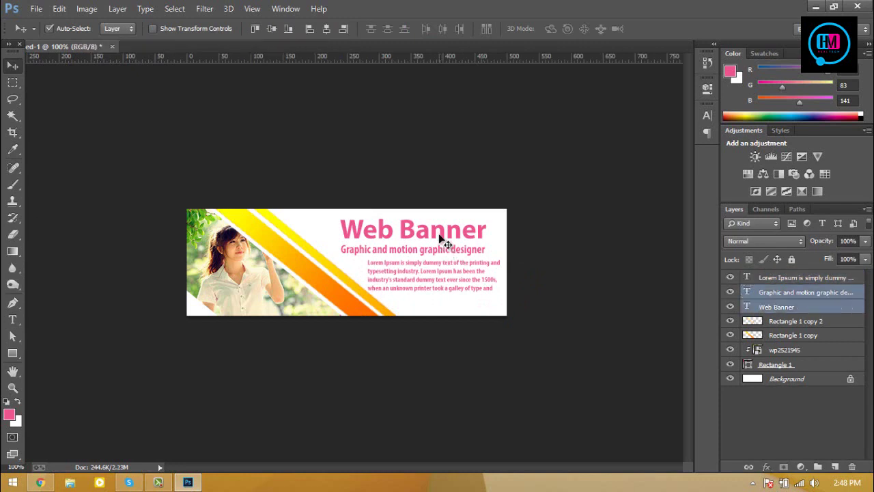
drag(441, 239, 441, 234)
click(440, 276)
key(Up)
key(Up)
key(Up)
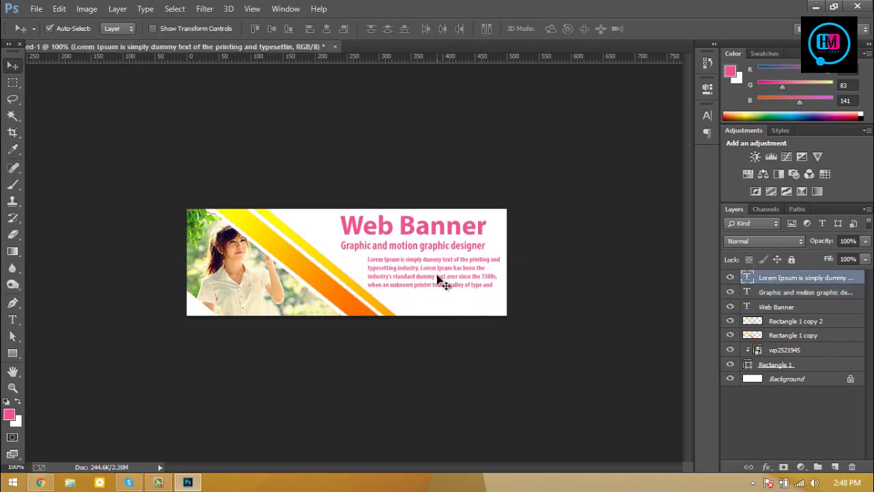
key(ctrl+t)
drag(506, 295, 483, 299)
drag(451, 270, 456, 283)
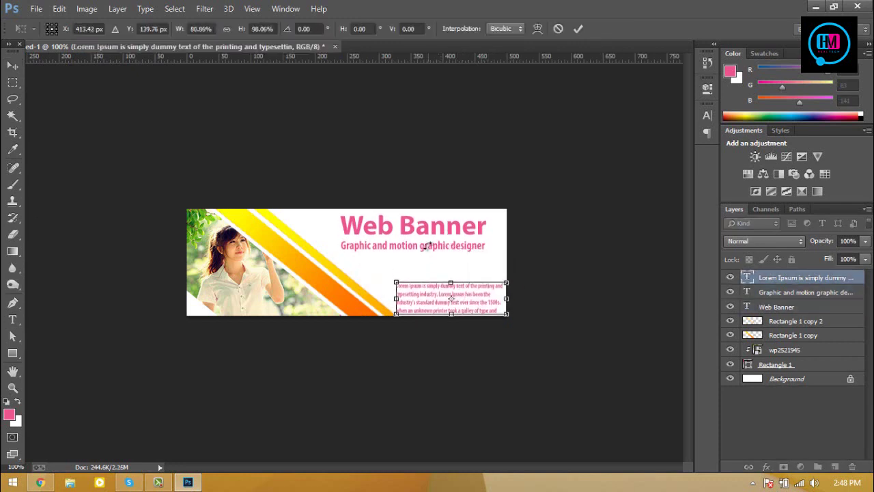
click(576, 30)
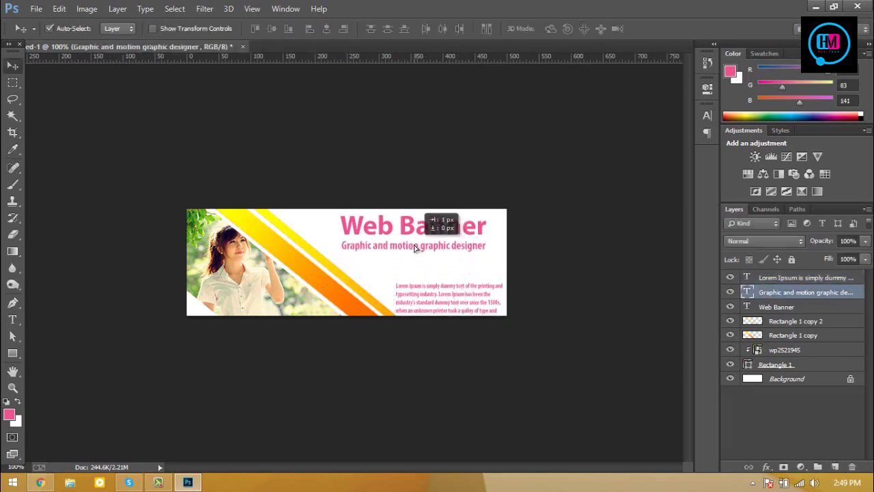
drag(414, 270, 438, 232)
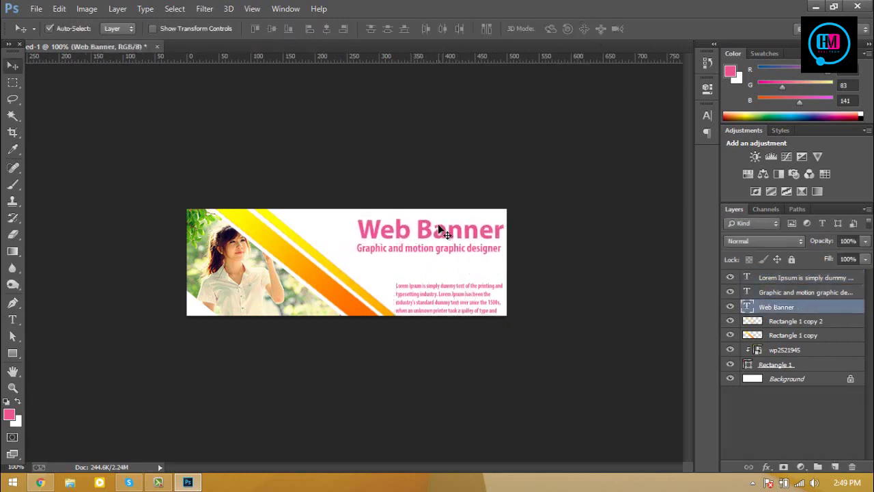
click(453, 117)
Check the layout against the Untitled 2.png reference banner.
click(41, 482)
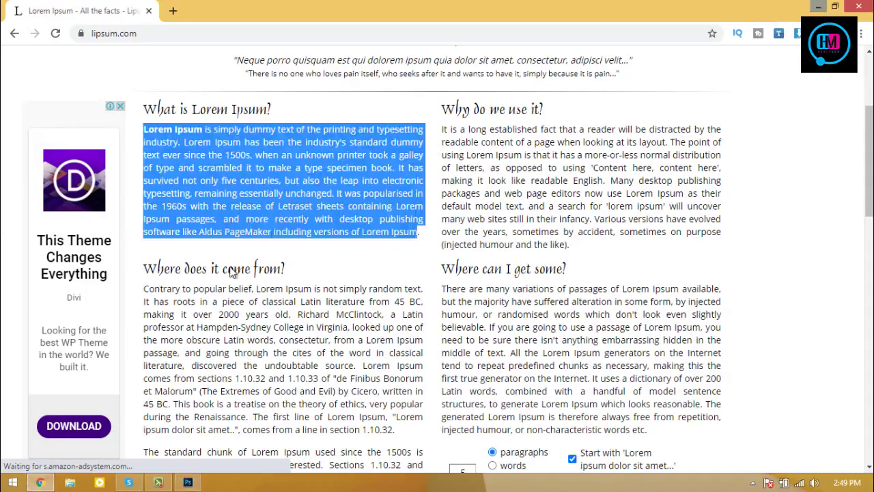
click(820, 7)
double_click(72, 235)
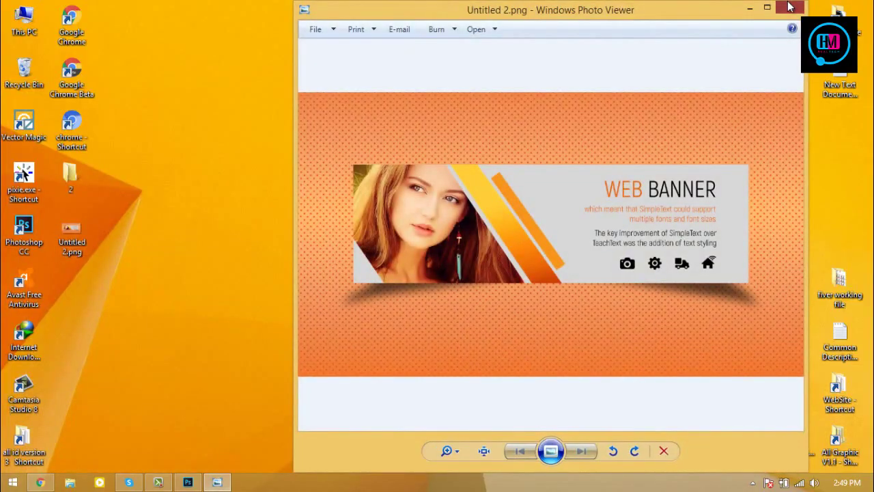
click(790, 6)
click(188, 482)
Choose the Brush and set the foreground colour to yellow #edd253.
click(12, 149)
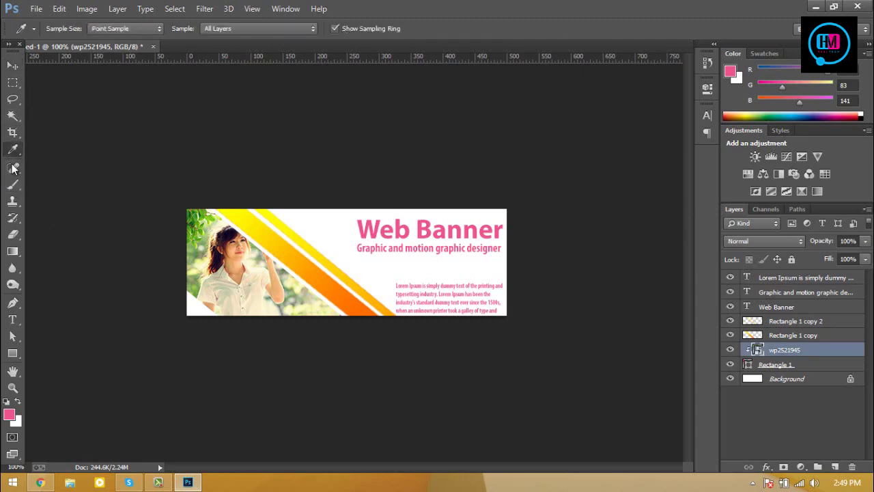
click(12, 185)
right_click(12, 184)
click(9, 415)
text(edd253)
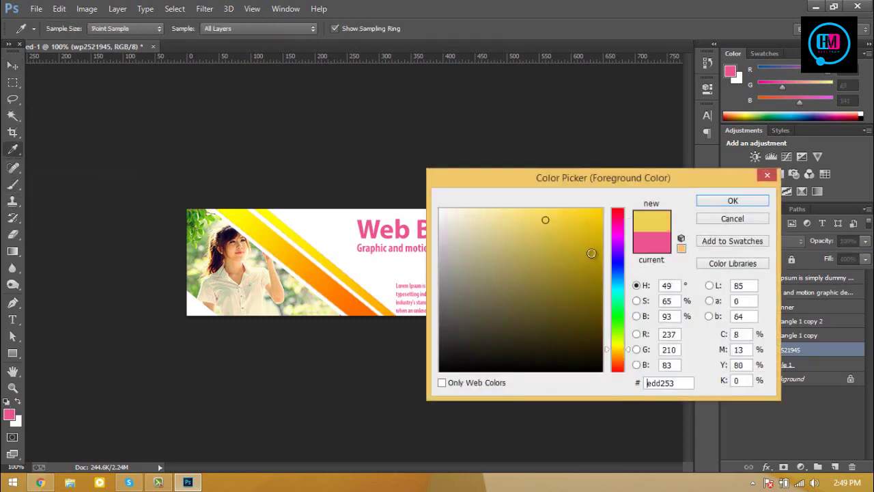
click(732, 200)
Rasterize the wp2521945 photo layer.
click(757, 364)
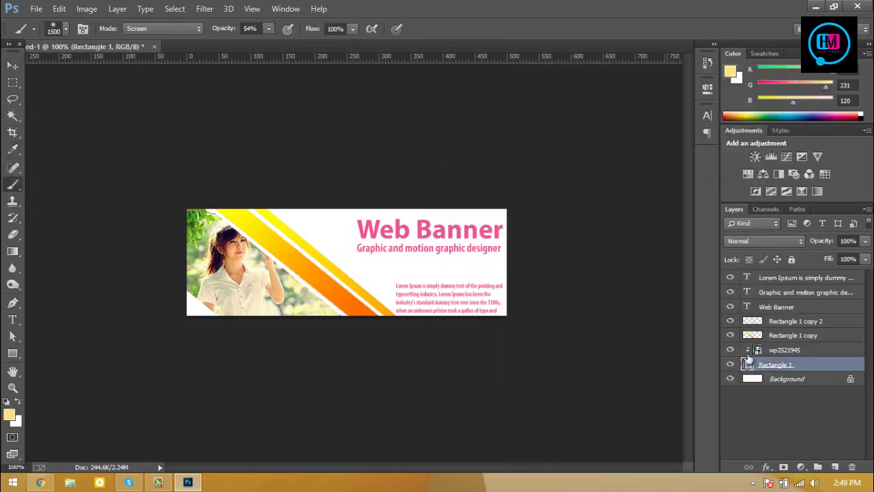
alt+click(756, 356)
right_click(779, 352)
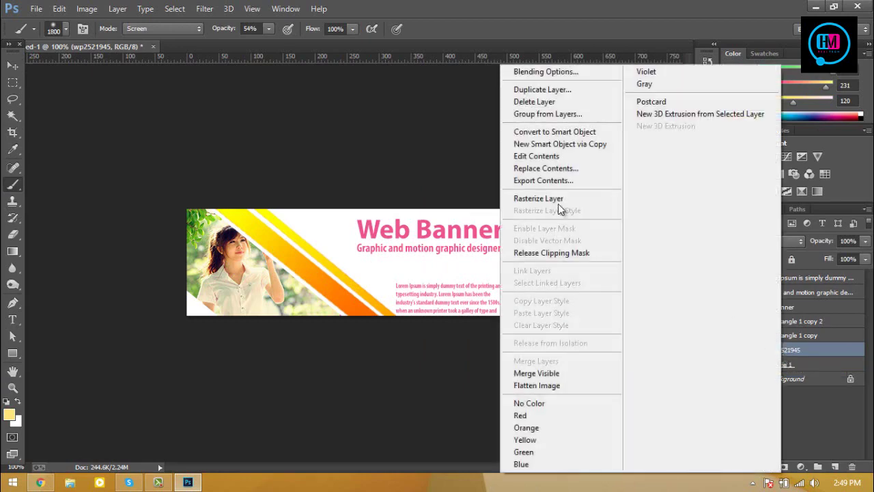
click(558, 203)
Paint a yellow glow over the photo's left side, undoing a white lightening stroke.
key(bracketleft)
key(bracketleft)
key(bracketleft)
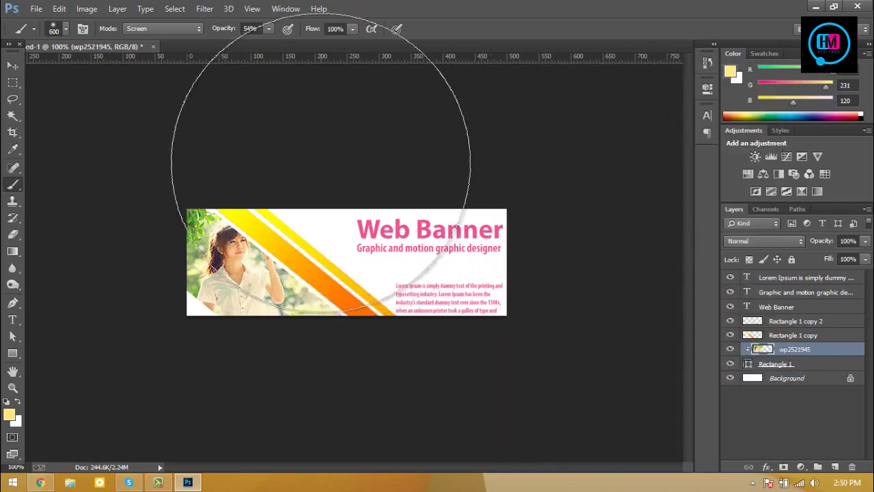
key(bracketleft)
key(bracketleft)
drag(273, 195, 159, 217)
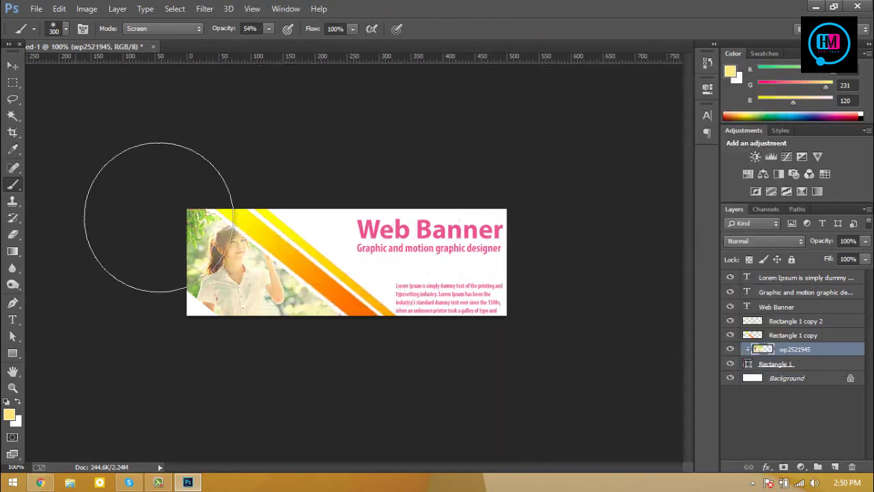
click(18, 402)
drag(263, 205, 273, 244)
key(ctrl+z)
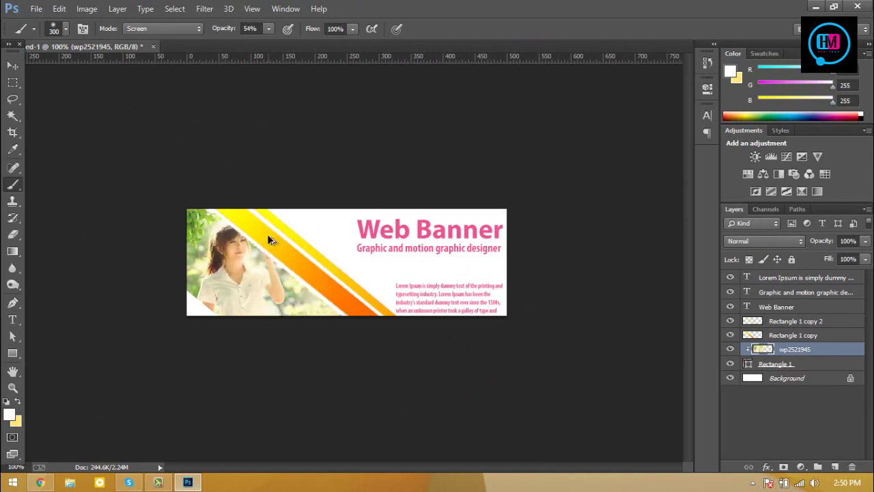
Switch to a saturated yellow with Normal blending and a larger brush, testing then undoing a stroke.
click(10, 414)
click(618, 359)
click(585, 209)
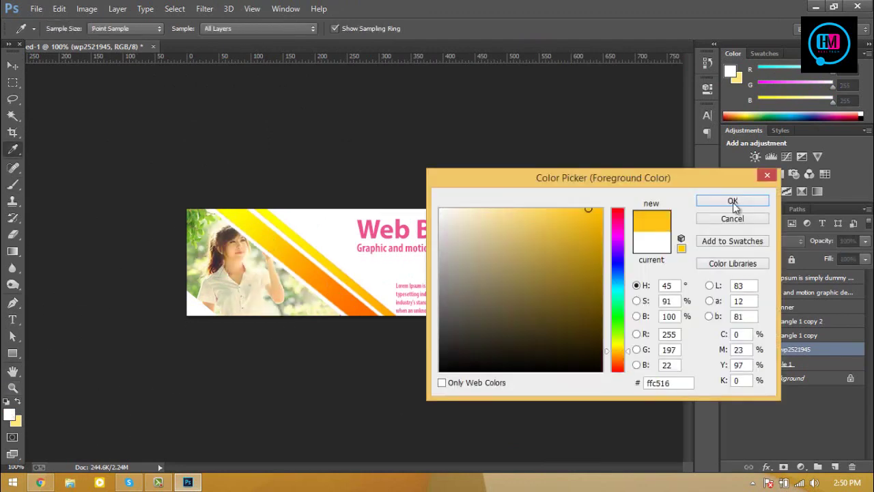
click(731, 198)
click(157, 29)
click(157, 39)
key(bracketright)
key(bracketright)
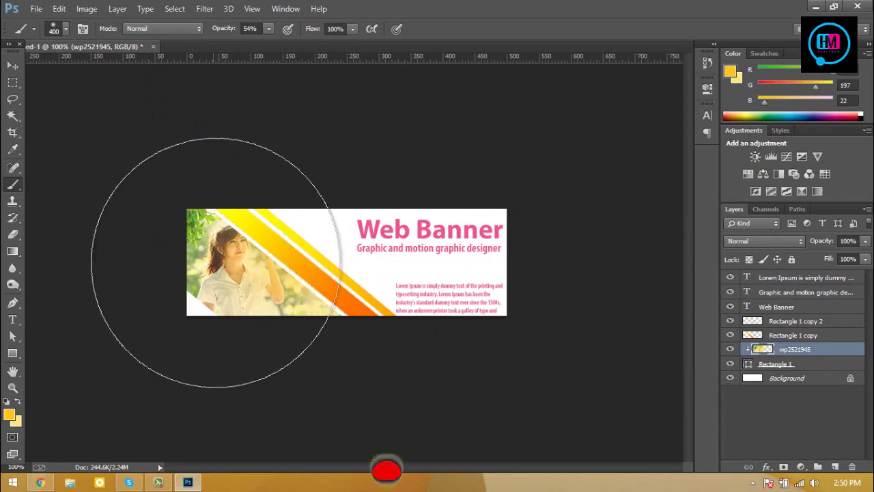
drag(185, 273, 231, 274)
key(ctrl+z)
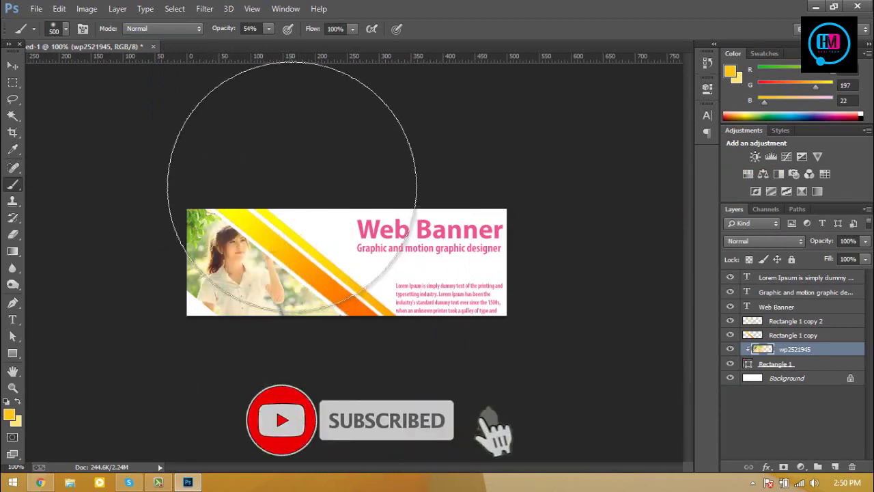
Paint a faint 18% opacity yellow tint across the Rectangle 1 copy stripe layer.
click(793, 334)
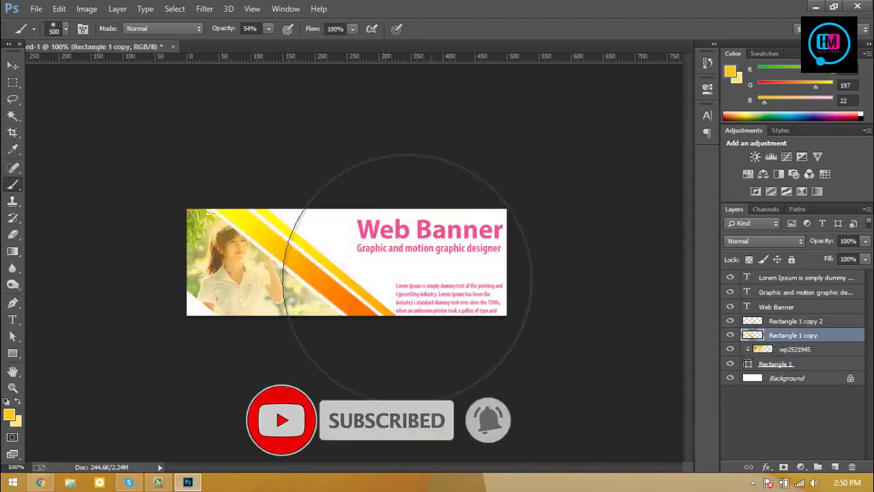
drag(269, 28, 263, 40)
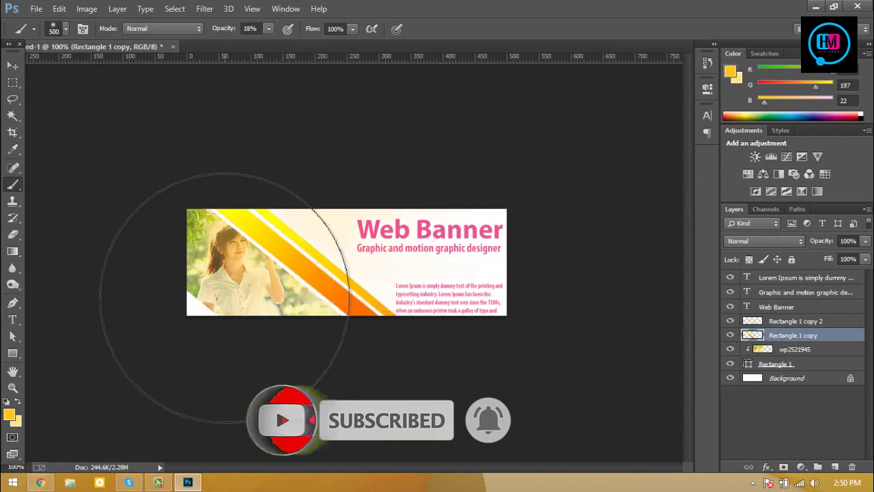
drag(234, 300, 553, 320)
key(v)
click(228, 149)
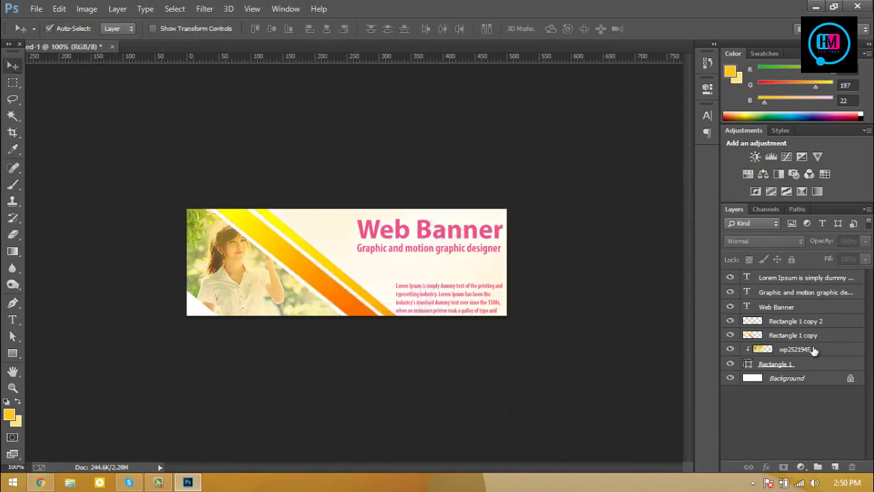
Add a layer mask to wp2521945 and set the background colour to black 000000.
click(814, 350)
click(783, 466)
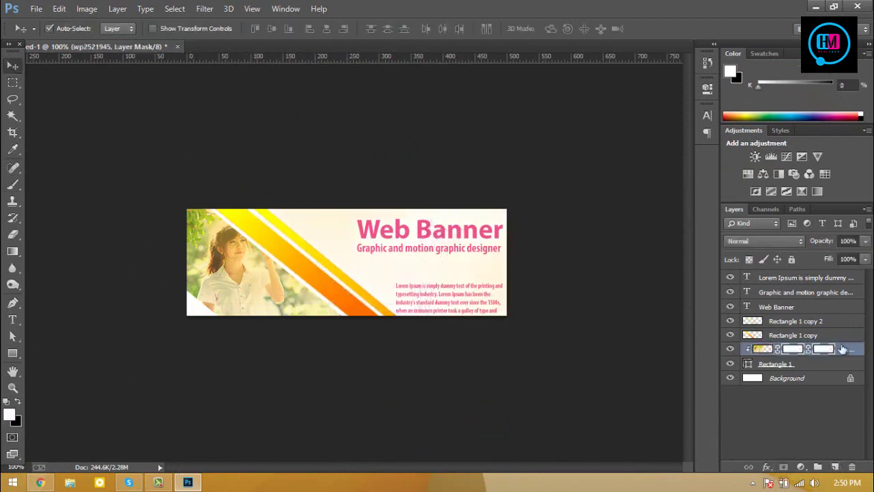
click(842, 349)
click(18, 422)
text(000000)
click(731, 199)
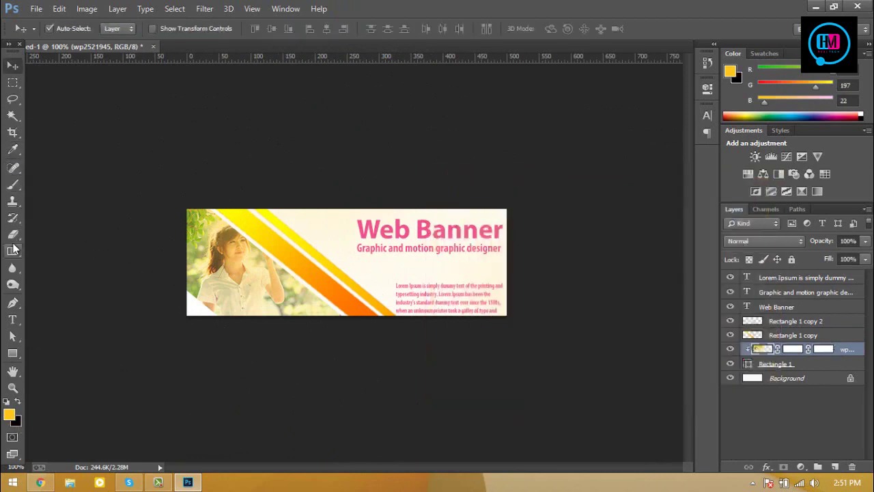
Erase the tint over the woman's face with the plain Eraser.
right_click(13, 234)
click(55, 229)
drag(226, 229, 263, 266)
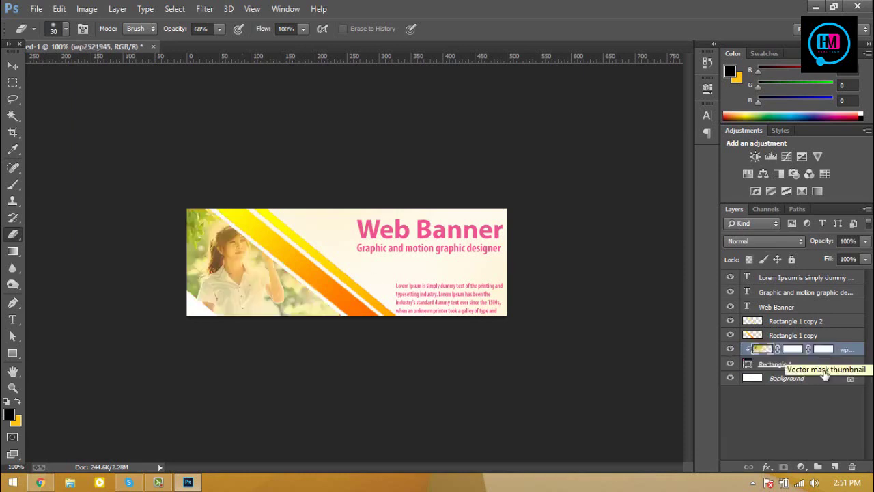
click(751, 364)
click(13, 67)
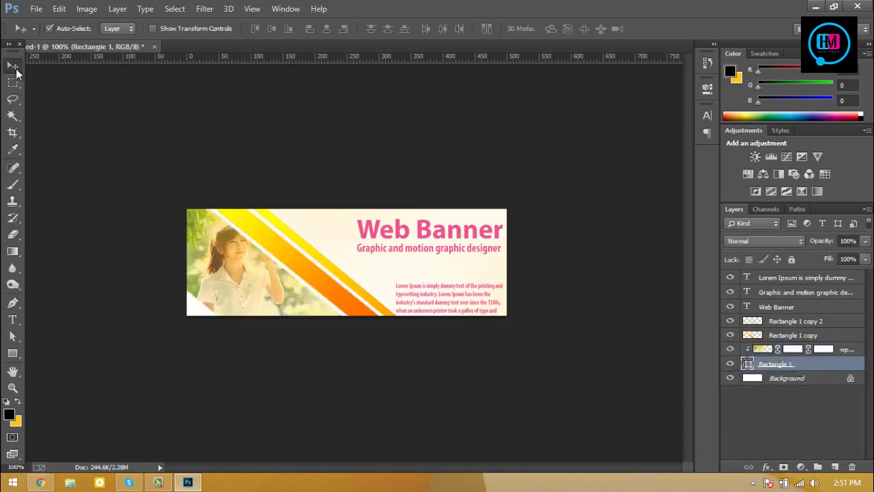
click(763, 350)
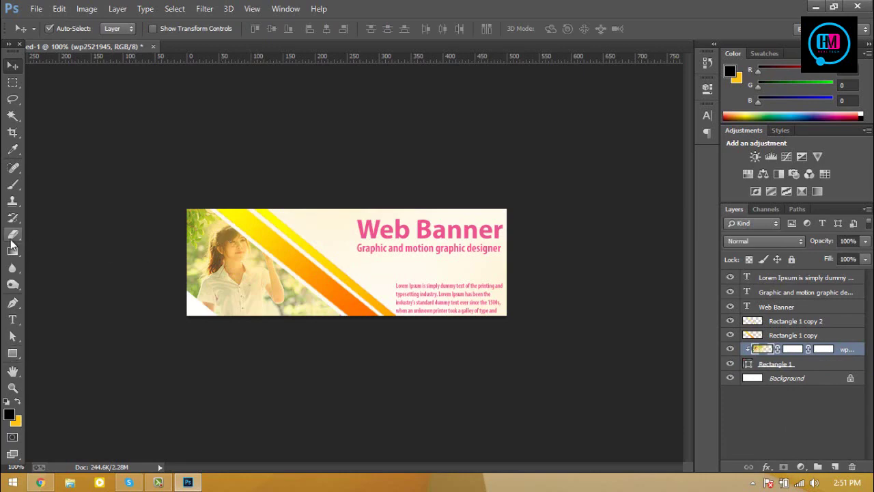